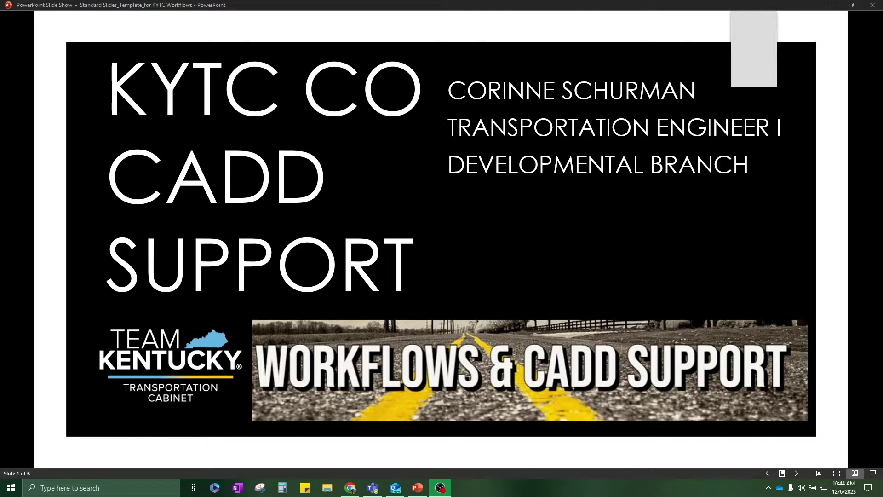
# Step: Advance the PowerPoint slide show to slide 2, 'Changes to Annotation Groups'
pyautogui.click(799, 473)
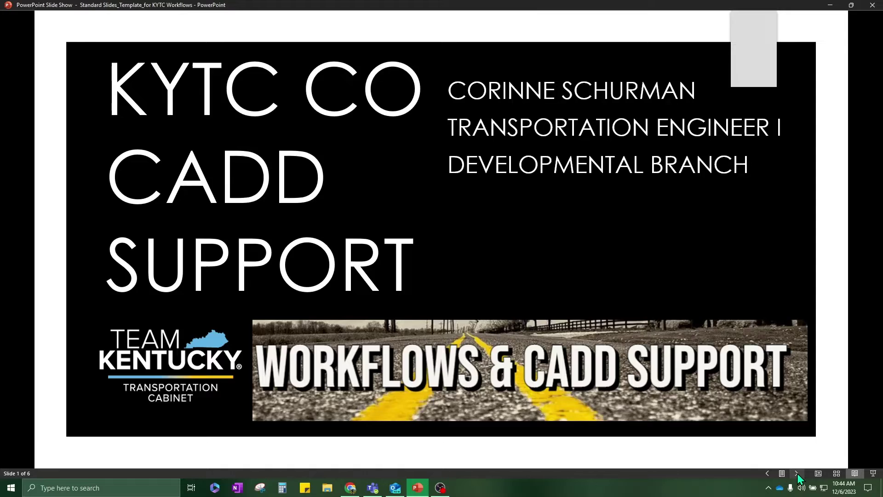
pyautogui.click(796, 473)
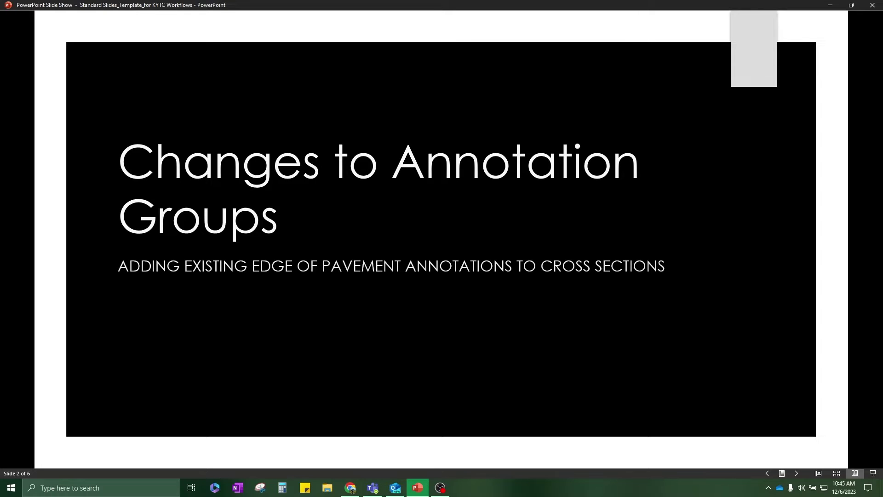
# Step: Advance the slide show to slide 3, which lists the working dgnlib file and its 10.10 and 10.12 paths
pyautogui.click(797, 473)
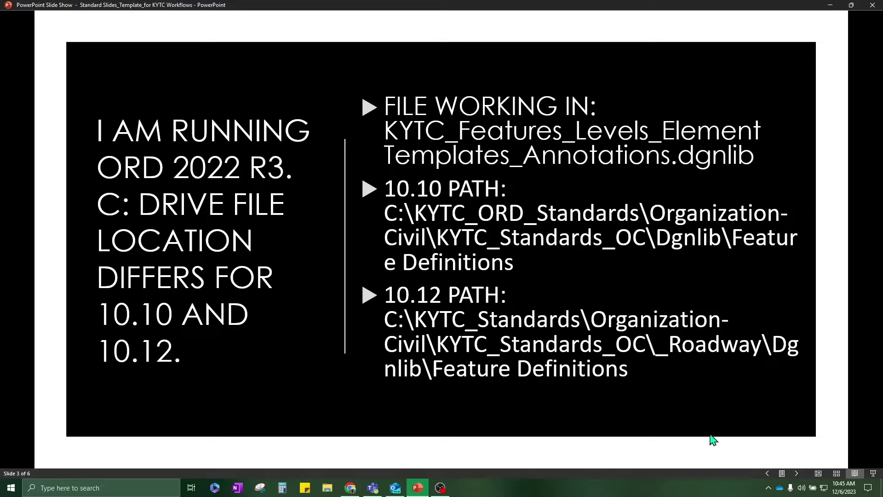
# Step: Advance the slide show to the Key Terminology slide
pyautogui.click(797, 472)
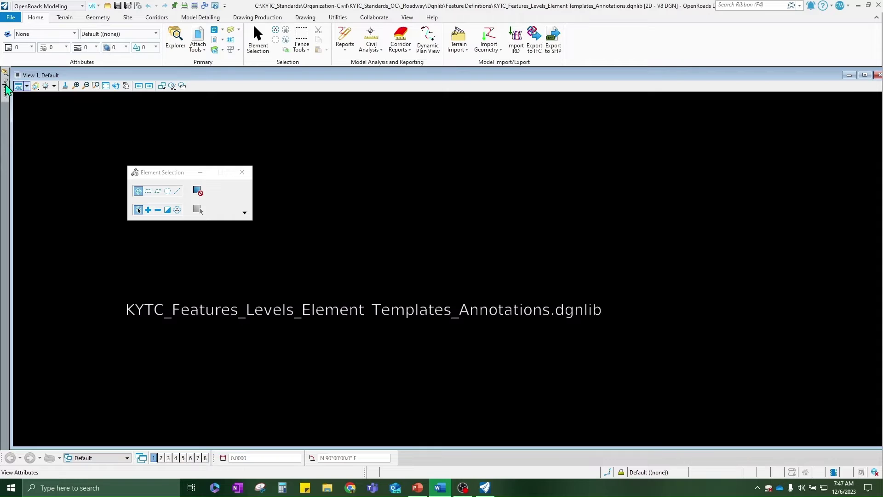
# Step: In OpenRoads Standards, expand Annotation Groups down through Cross Section > Drawing to the Full Size groups
pyautogui.click(6, 87)
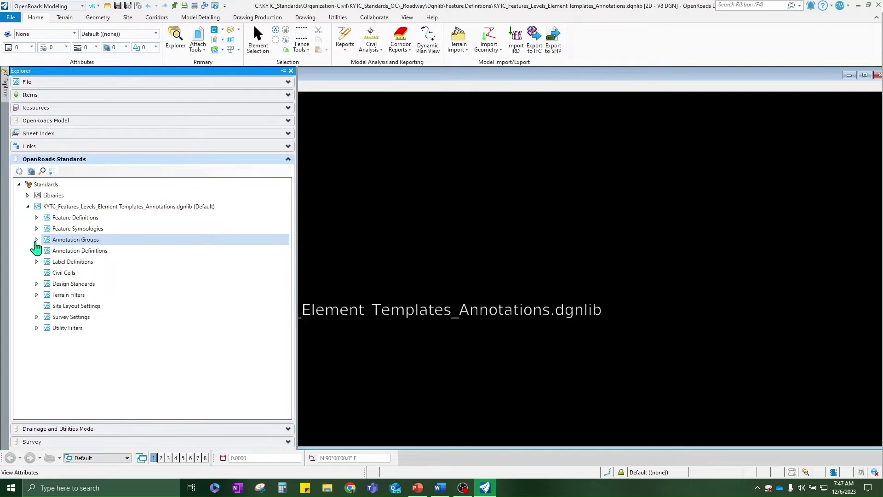
pyautogui.click(36, 240)
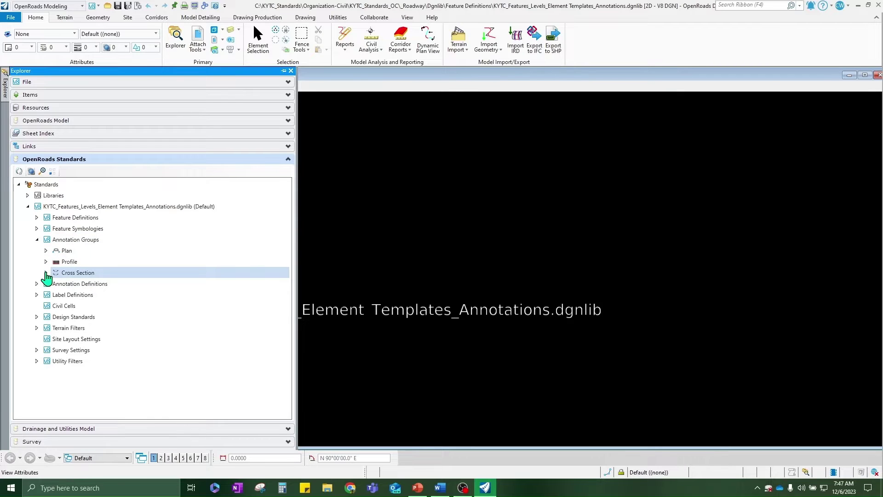
pyautogui.click(46, 273)
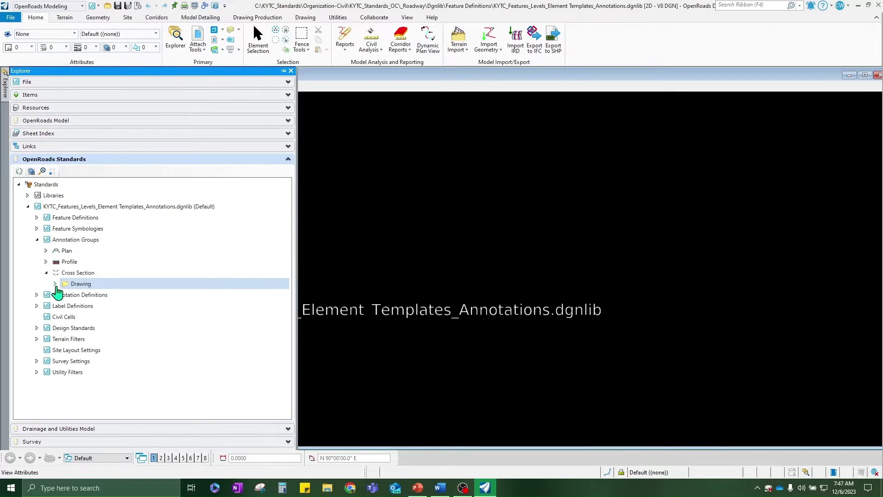
pyautogui.click(55, 284)
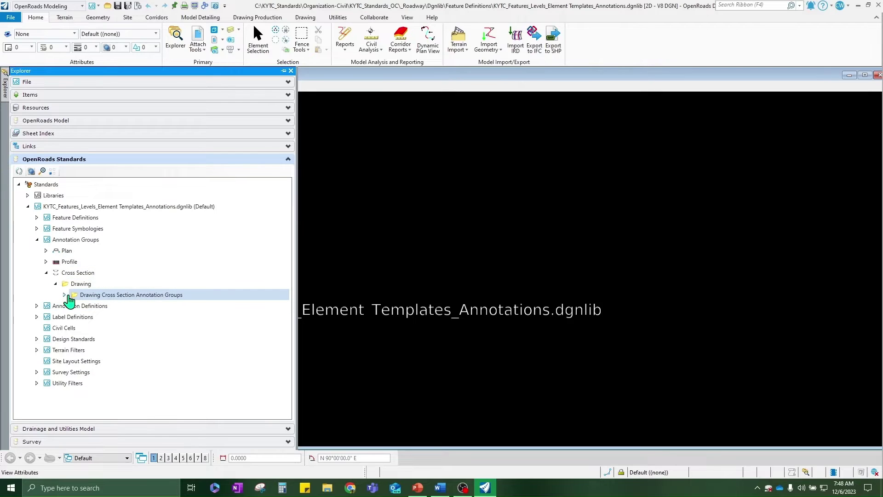
pyautogui.click(65, 294)
pyautogui.click(73, 306)
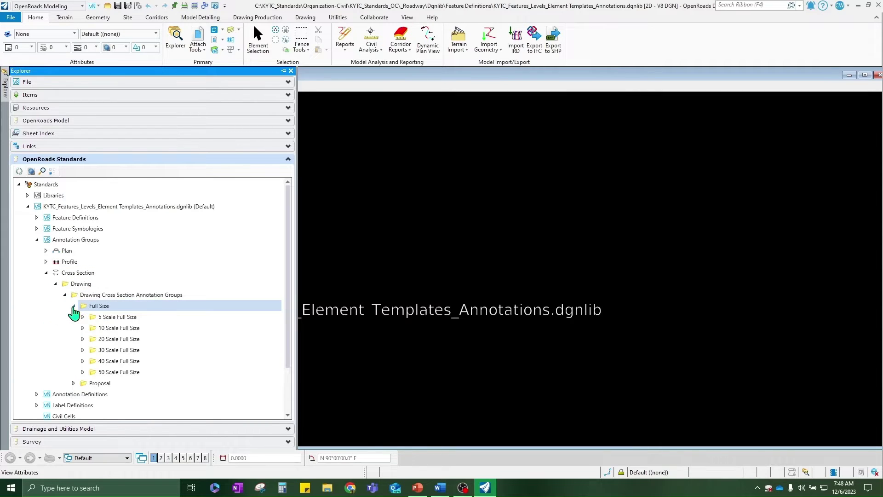
pyautogui.click(74, 383)
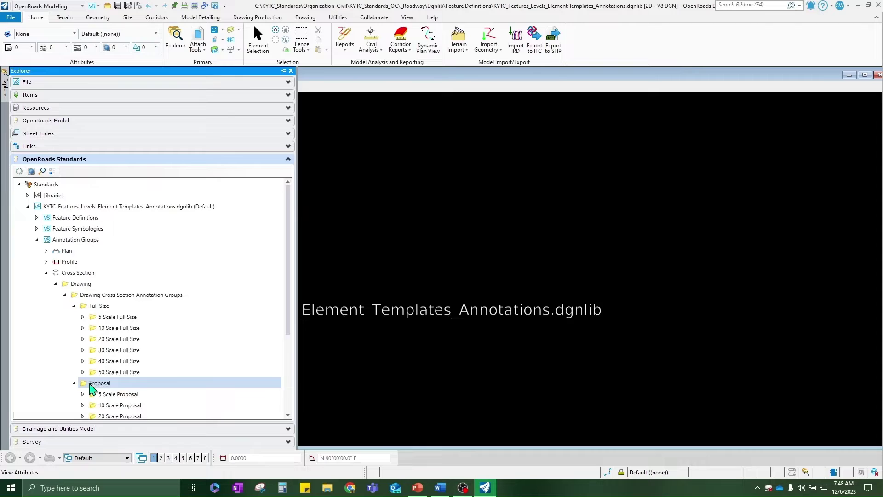
# Step: Expand the 5 Scale Full Size folder and select the 5 Scale Full Size All group
pyautogui.scroll(-1, 122, 391)
pyautogui.scroll(-1, 120, 386)
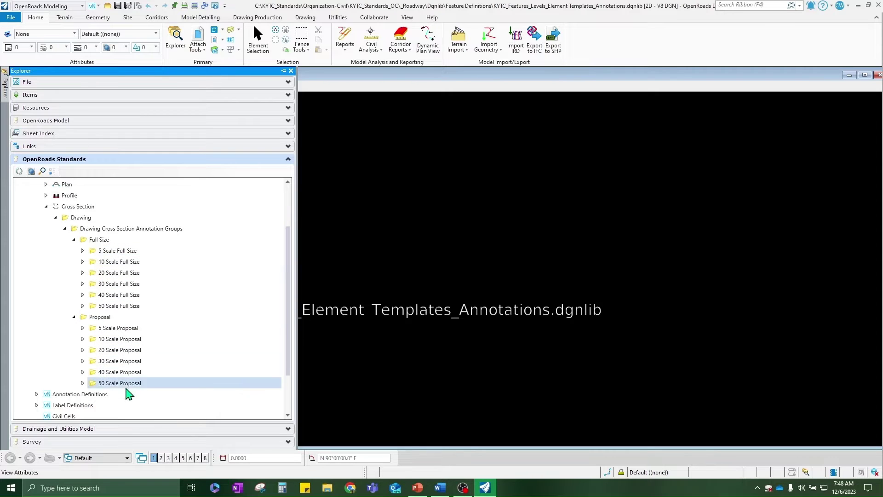
pyautogui.scroll(1, 115, 382)
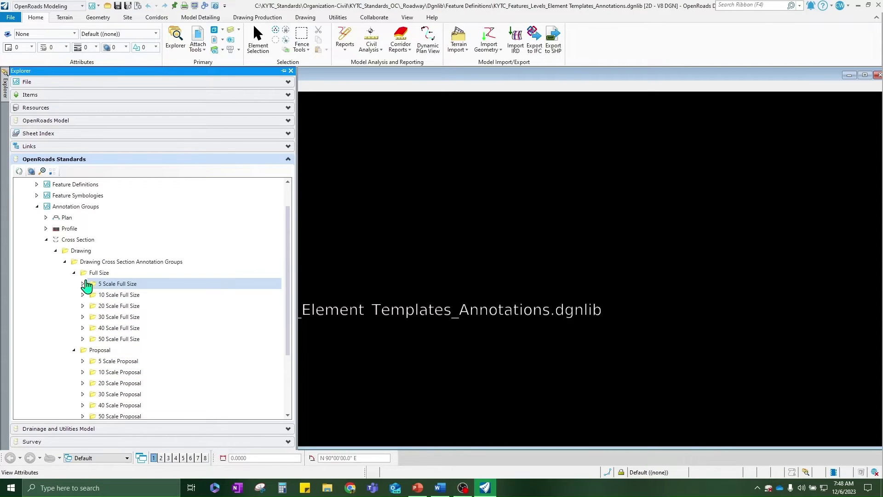
pyautogui.scroll(-1, 131, 398)
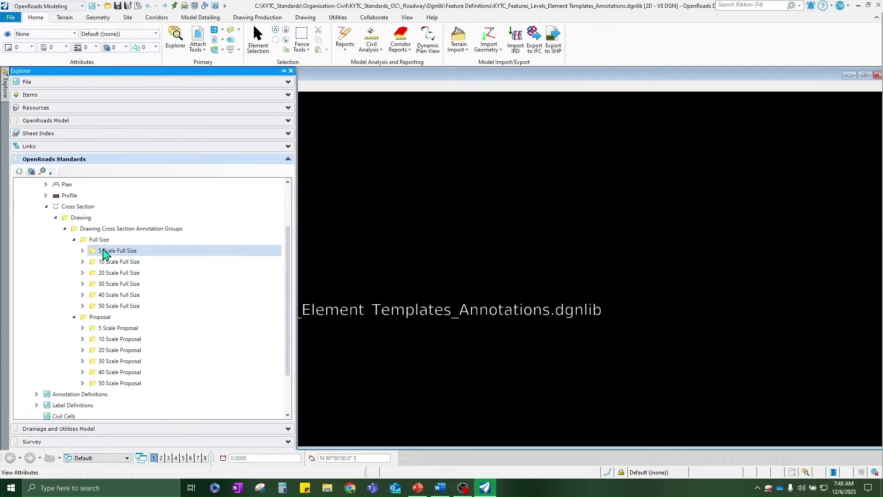
pyautogui.click(82, 251)
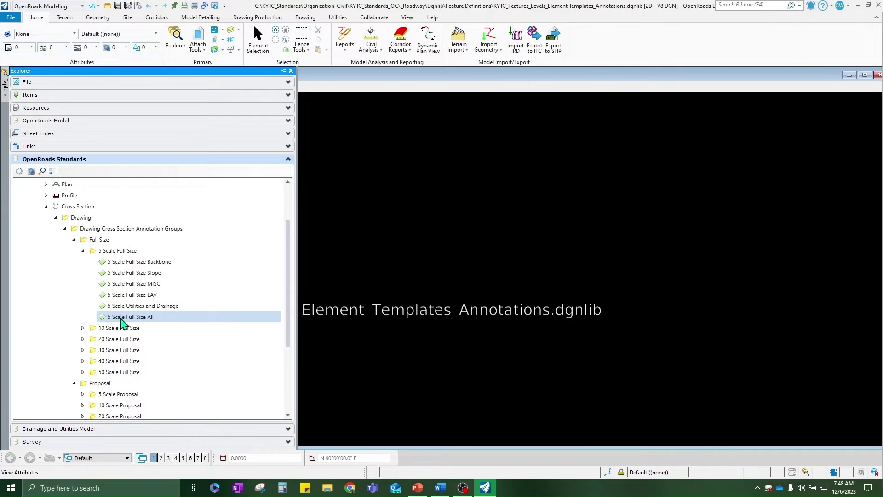
pyautogui.click(123, 318)
# Step: Open Manage Annotations for 5 Scale Full Size All and enlarge the dialog
pyautogui.rightClick(123, 321)
pyautogui.click(148, 324)
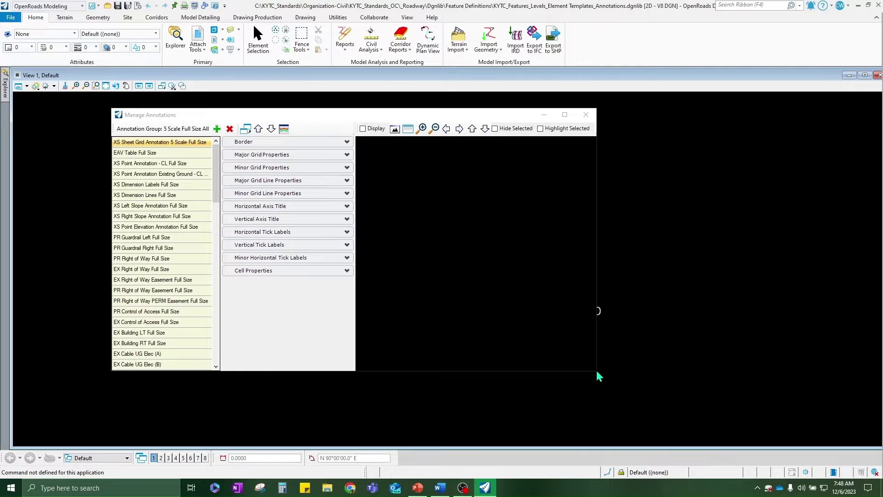
pyautogui.moveTo(595, 373); pyautogui.dragTo(803, 442)
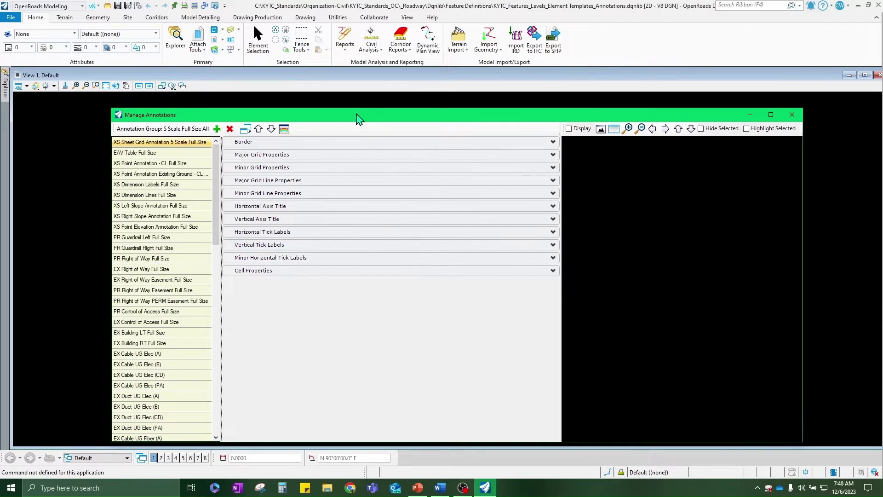
pyautogui.moveTo(357, 109); pyautogui.dragTo(357, 14)
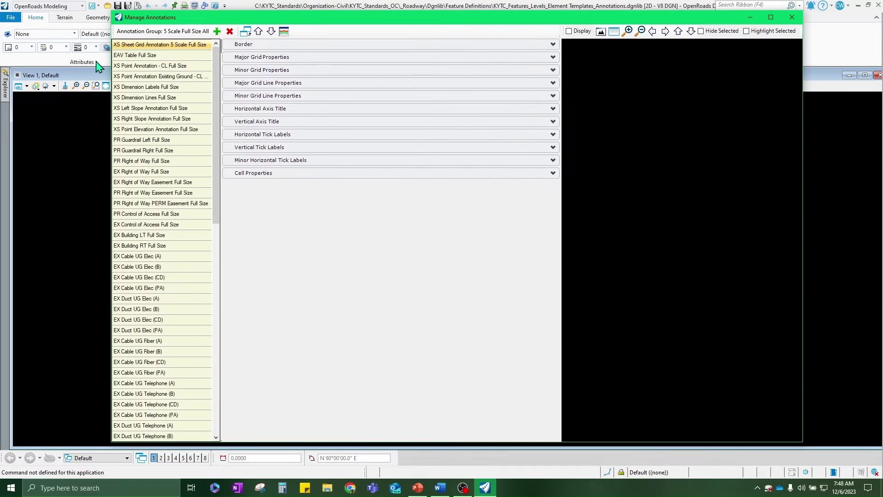
pyautogui.moveTo(112, 86); pyautogui.dragTo(35, 69)
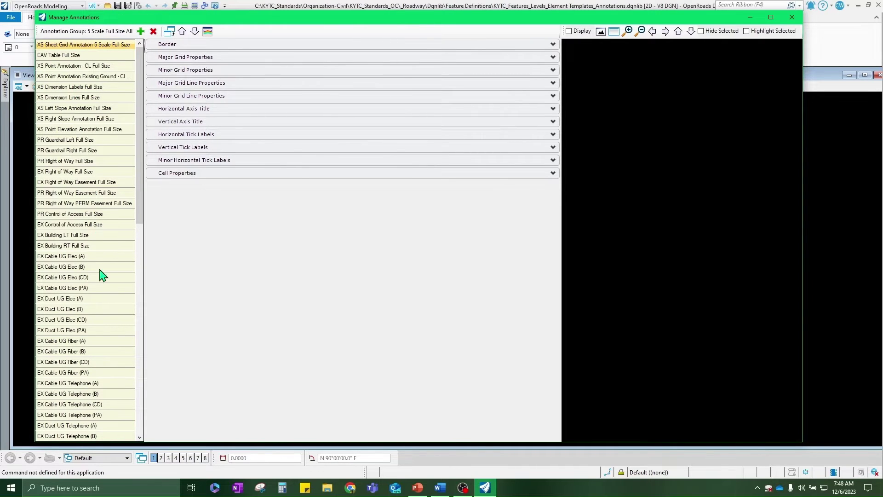
pyautogui.scroll(-5, 85, 389)
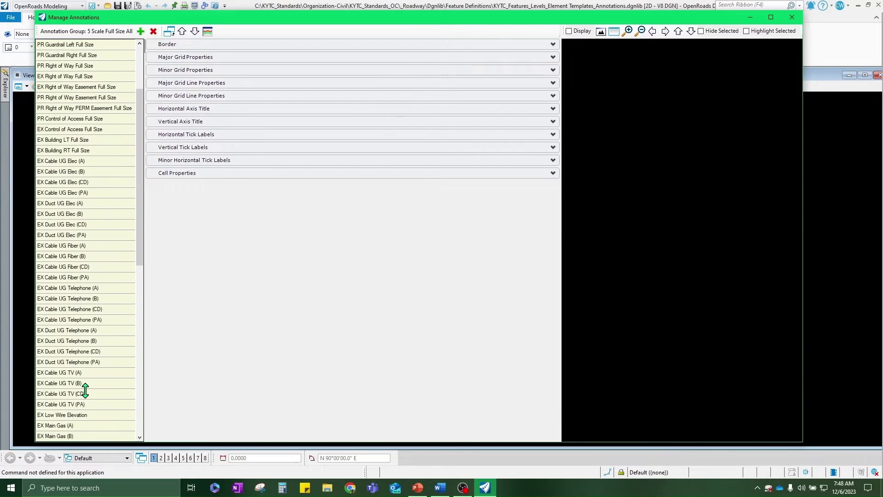
pyautogui.scroll(-9, 85, 390)
pyautogui.scroll(14, 87, 390)
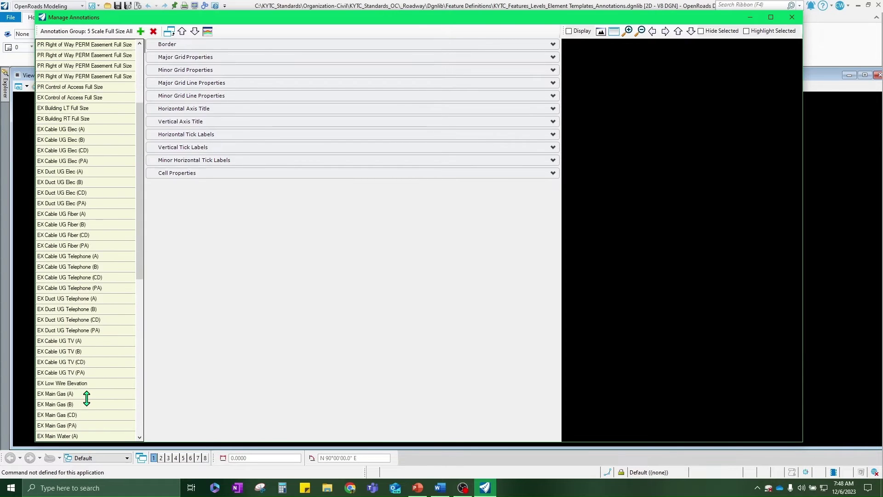
# Step: Add a new Point Annotation, expand all its property sections, and select its Location property
pyautogui.click(141, 31)
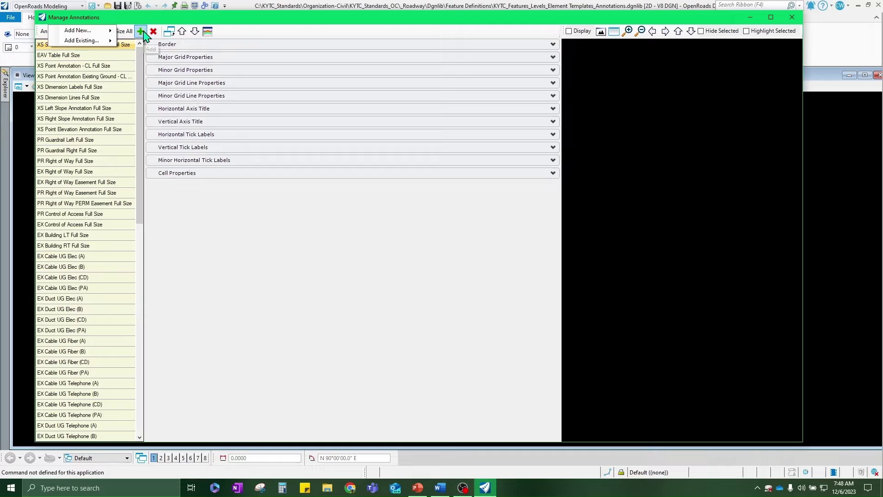
pyautogui.moveTo(92, 32)
pyautogui.click(138, 50)
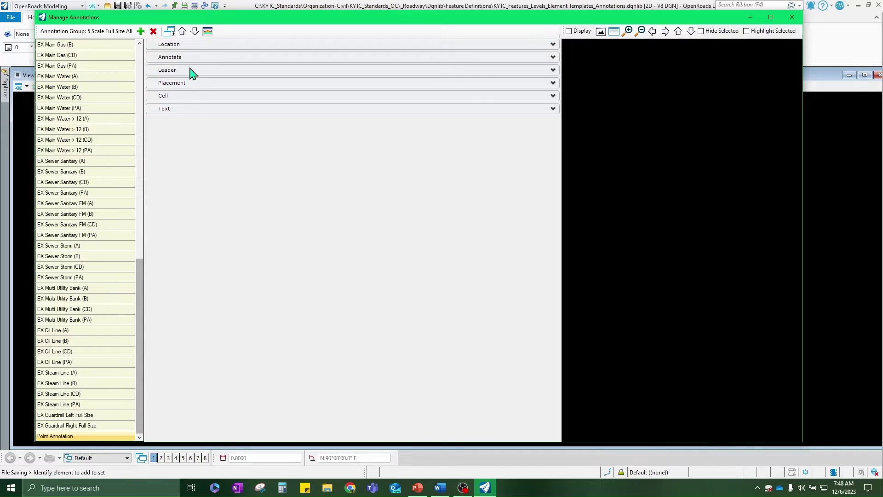
pyautogui.click(186, 44)
pyautogui.click(188, 120)
pyautogui.click(188, 106)
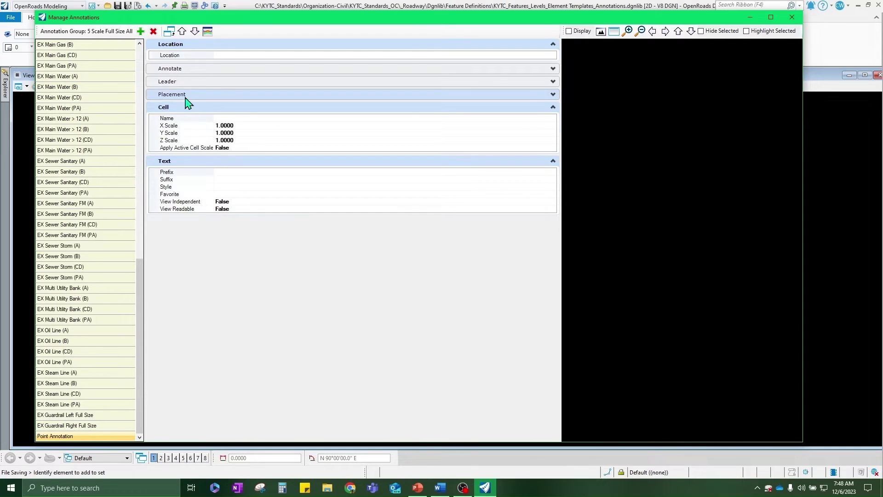
pyautogui.click(187, 94)
pyautogui.click(188, 81)
pyautogui.click(189, 69)
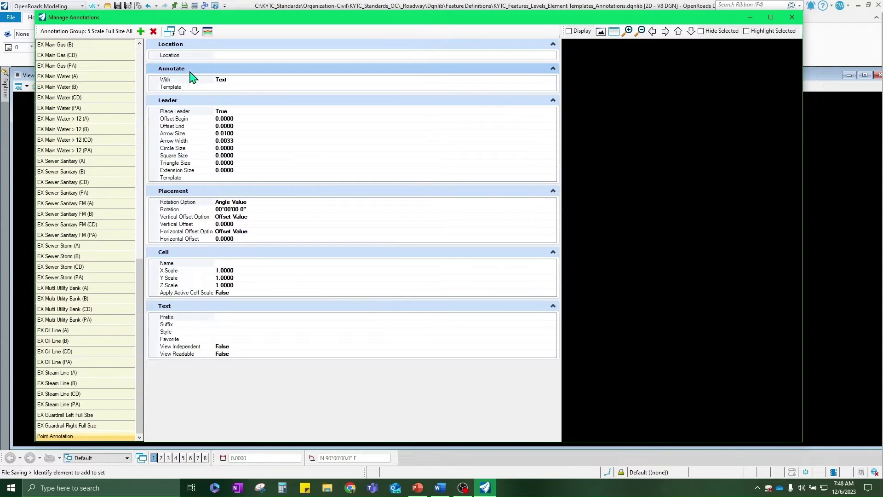
pyautogui.click(408, 54)
# Step: Open the Location annotation filter, enlarge it, and choose the point_feature_definition property
pyautogui.click(554, 56)
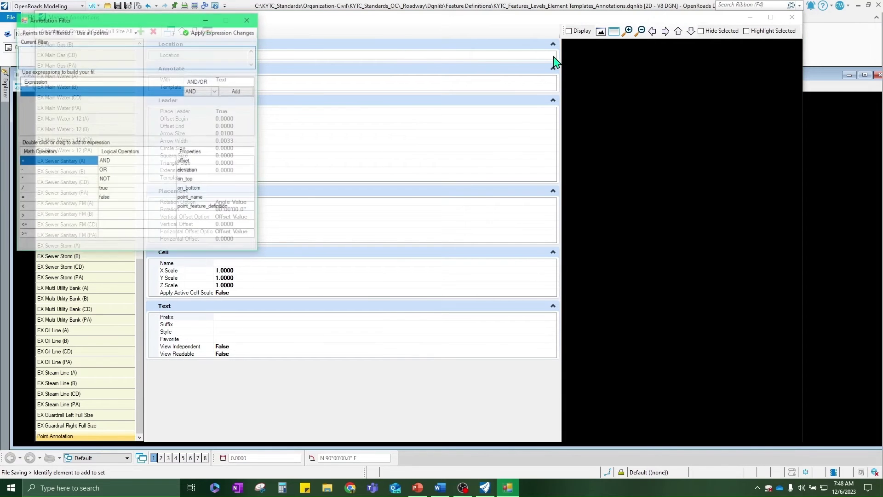
pyautogui.moveTo(256, 253); pyautogui.dragTo(506, 395)
pyautogui.moveTo(257, 19)
pyautogui.mouseDown()
pyautogui.moveTo(389, 53)
pyautogui.moveTo(409, 47)
pyautogui.mouseUp()
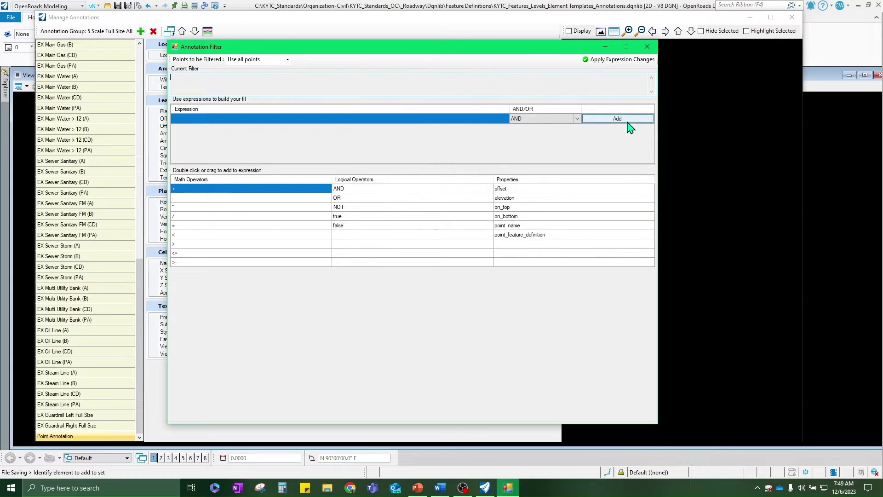
pyautogui.click(609, 235)
pyautogui.doubleClick(511, 235)
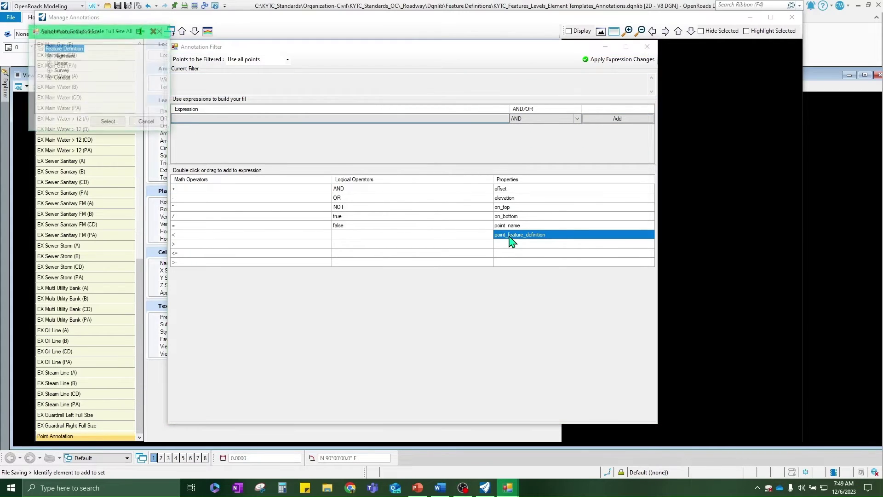
# Step: Filter on Linear\EX Planimetric\EX Edge of Pavement, add the expression, and close the filter
pyautogui.click(48, 63)
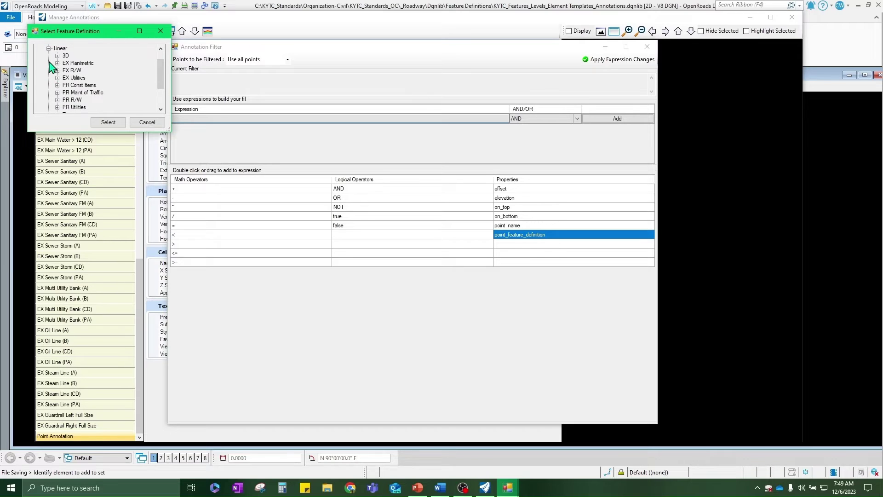
pyautogui.click(57, 64)
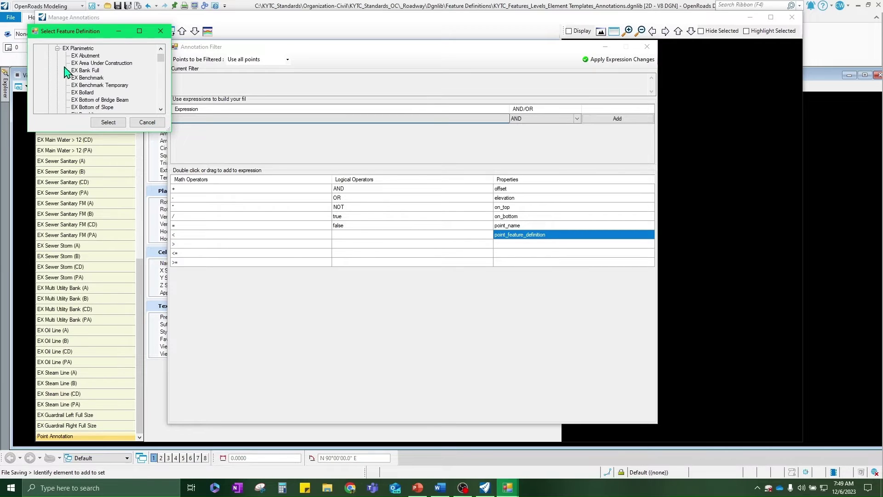
pyautogui.scroll(-10, 83, 85)
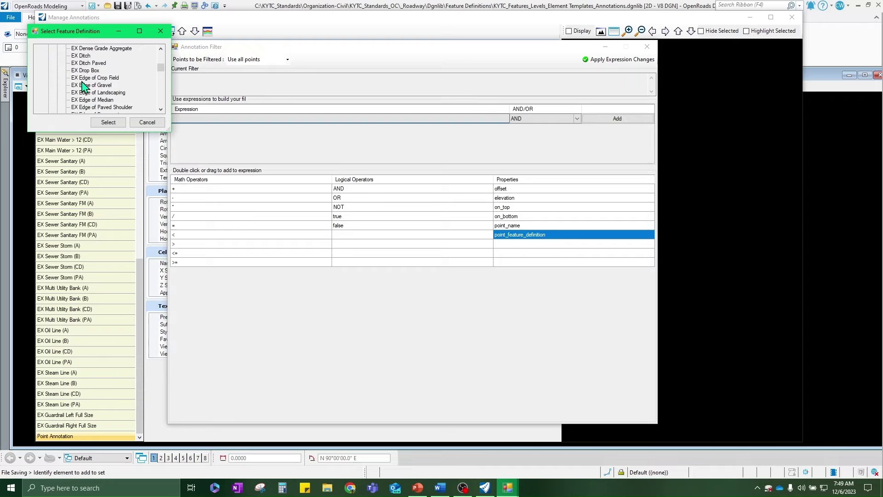
pyautogui.scroll(-1, 84, 86)
pyautogui.click(95, 93)
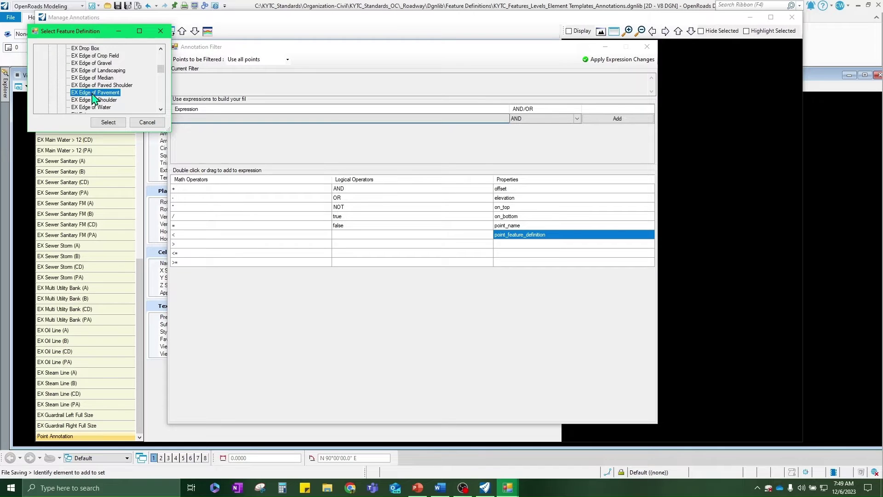
pyautogui.click(108, 123)
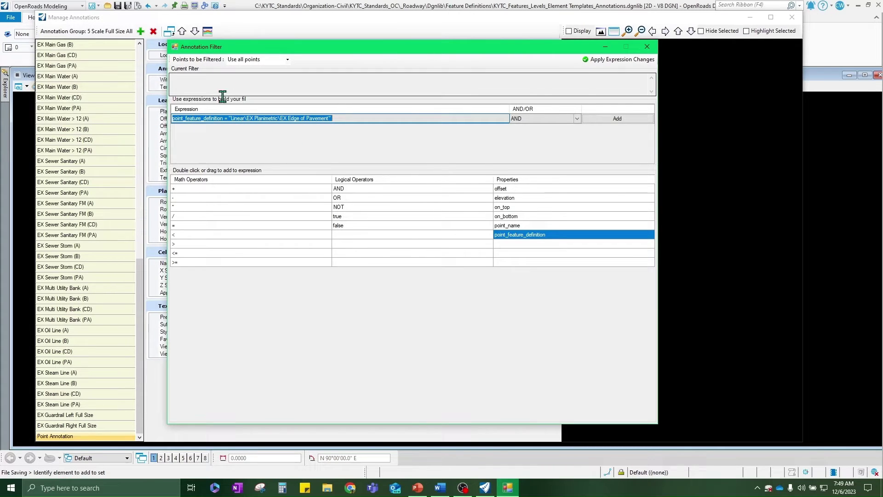
pyautogui.click(611, 121)
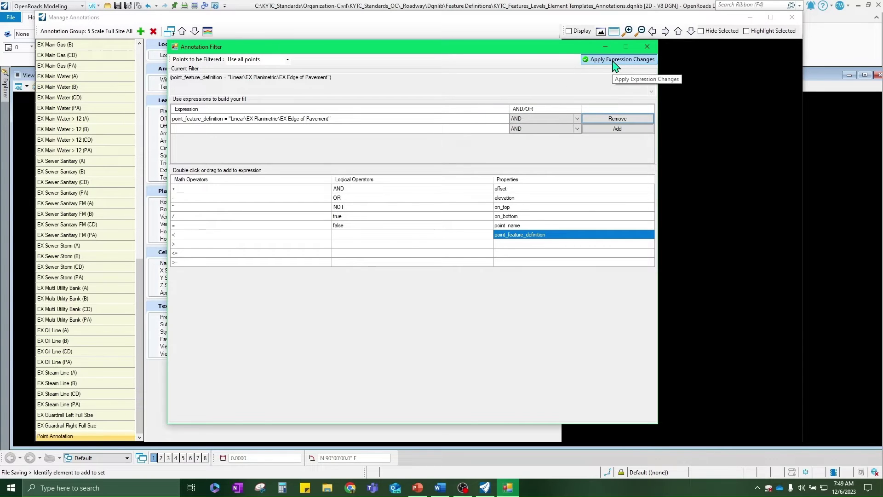
pyautogui.hotkey('alt', 'Tab')
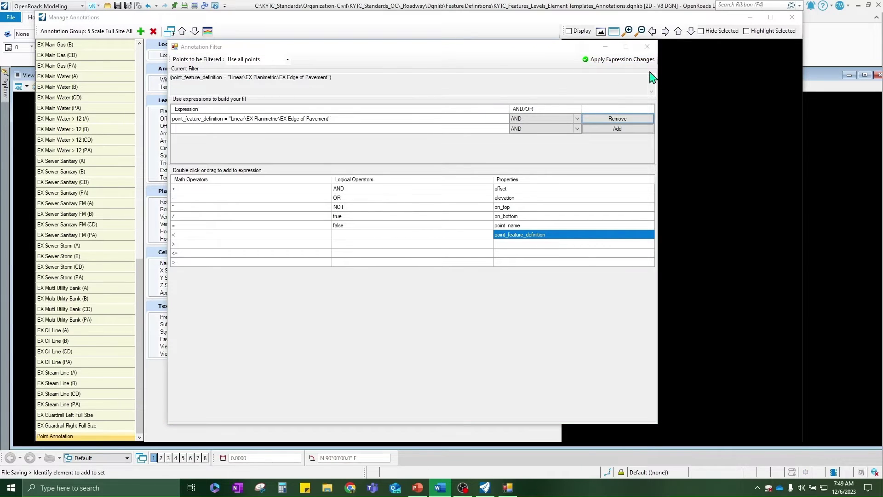
pyautogui.click(648, 46)
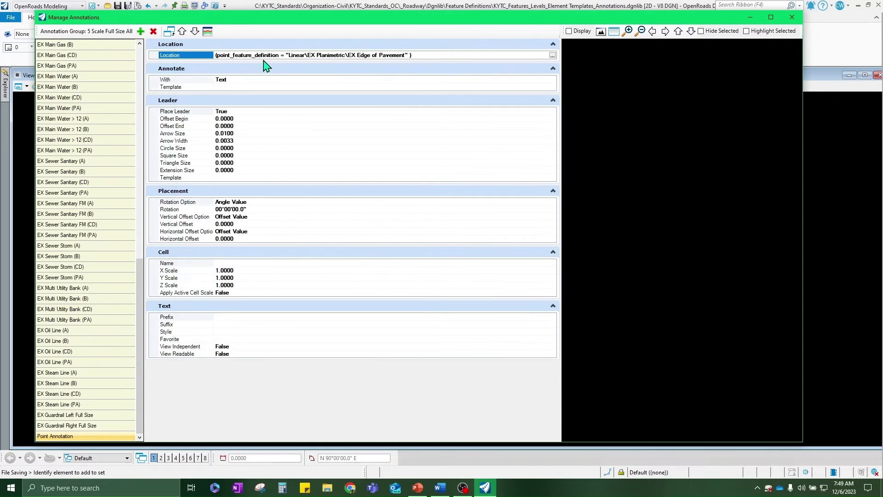
# Step: Set the Point Annotation's Annotate With option to Cell
pyautogui.click(512, 79)
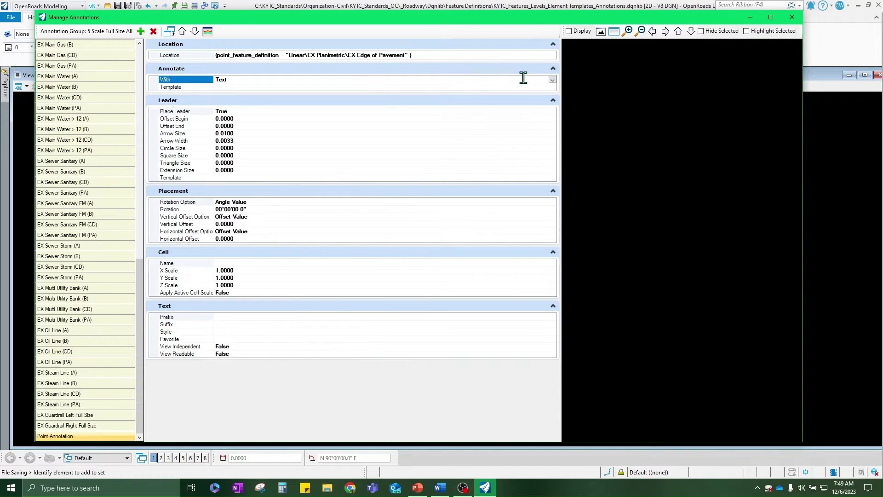
pyautogui.click(553, 80)
pyautogui.click(218, 87)
# Step: Set the template to Roadway > Existing Features > EX Planimetric > XSect/3d > Linear > EX Edge of Pavement-XS
pyautogui.click(423, 88)
pyautogui.click(552, 87)
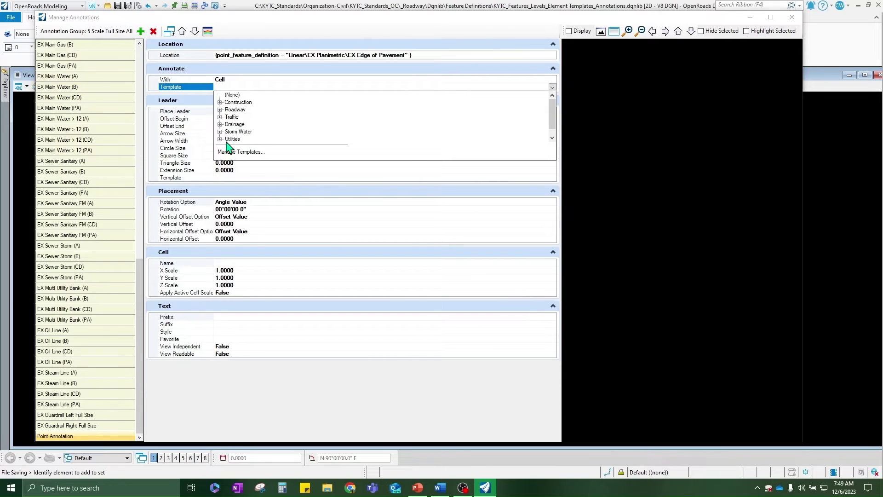
pyautogui.click(220, 110)
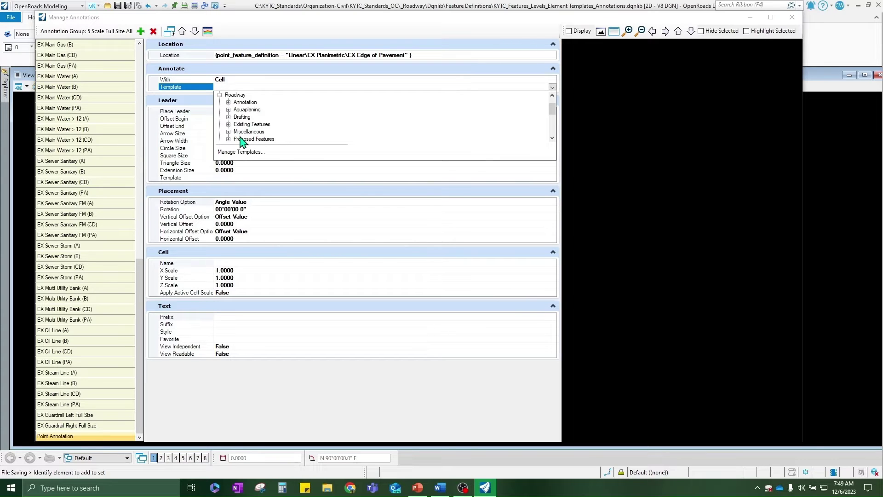
pyautogui.click(228, 125)
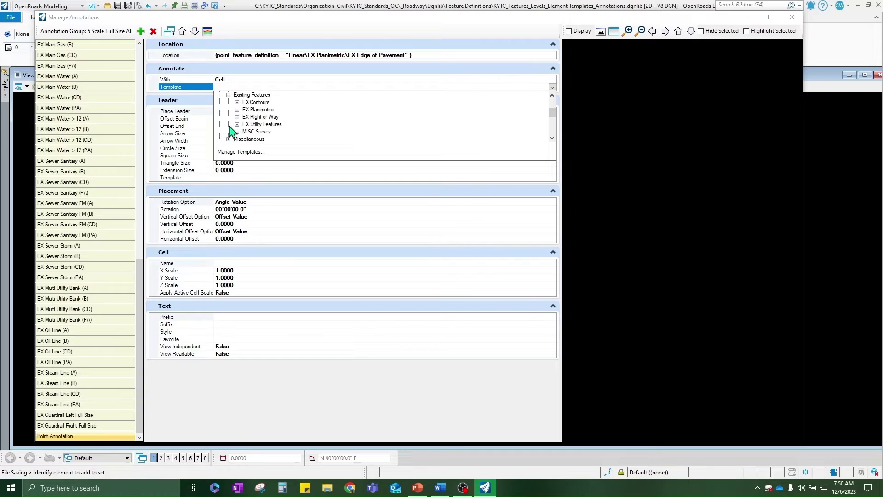
pyautogui.click(237, 110)
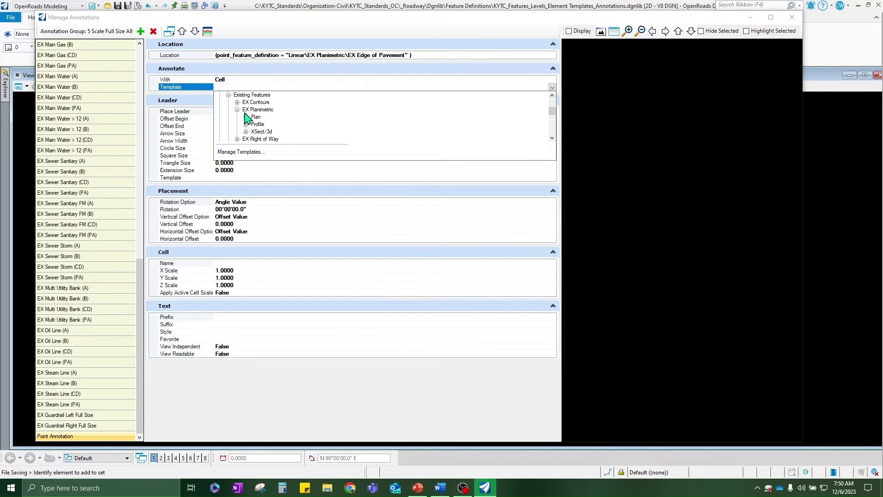
pyautogui.click(246, 132)
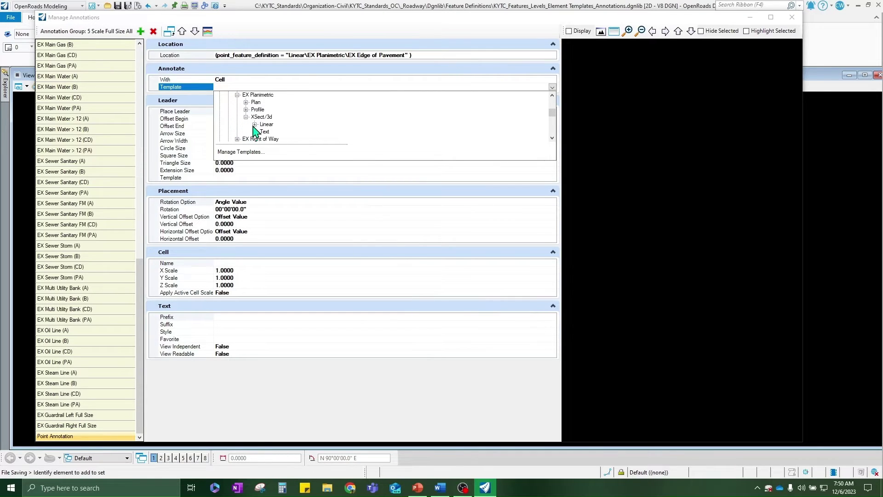
pyautogui.click(254, 124)
pyautogui.scroll(-4, 309, 132)
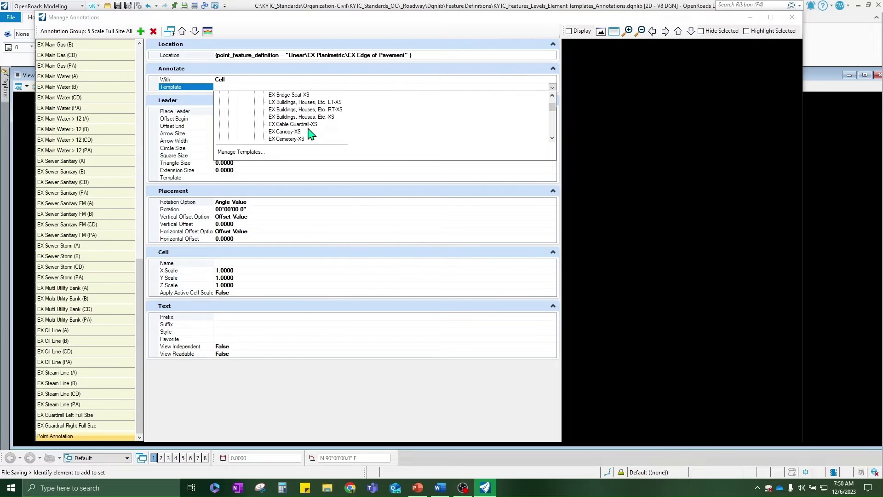
pyautogui.scroll(-6, 309, 133)
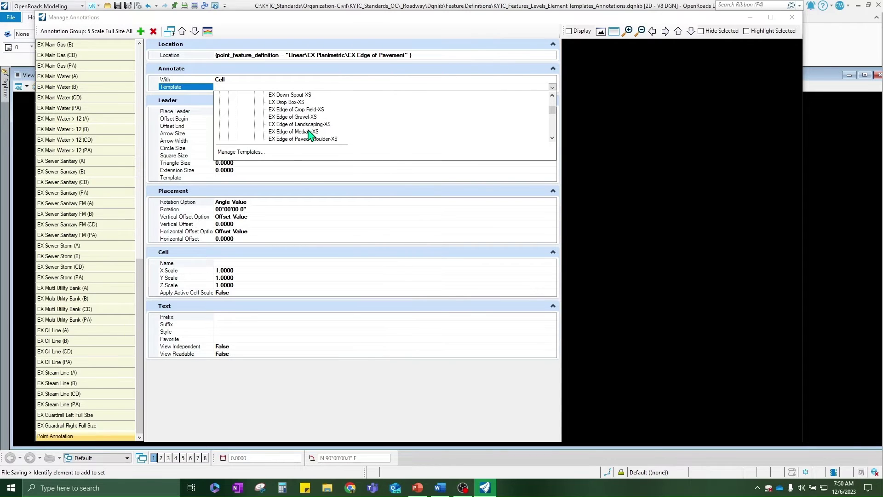
pyautogui.scroll(-1, 311, 134)
pyautogui.click(307, 124)
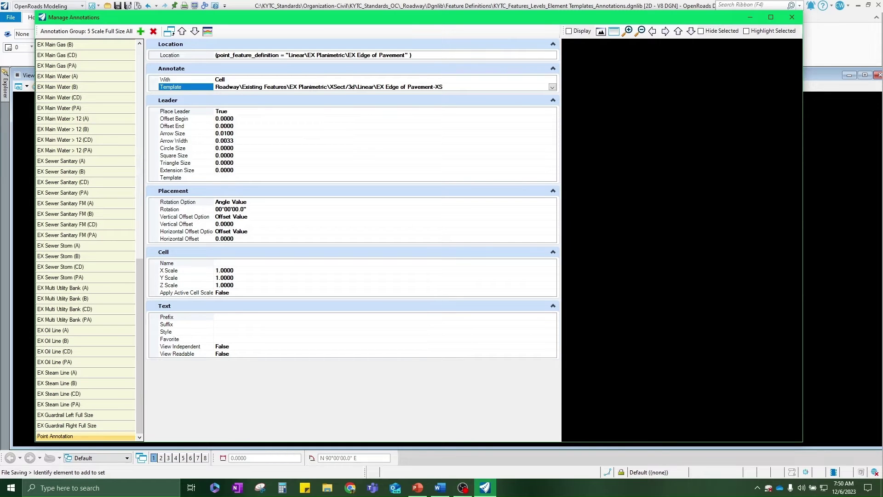
# Step: Set Place Leader to False and choose EXEOP as the annotation's cell name
pyautogui.click(260, 111)
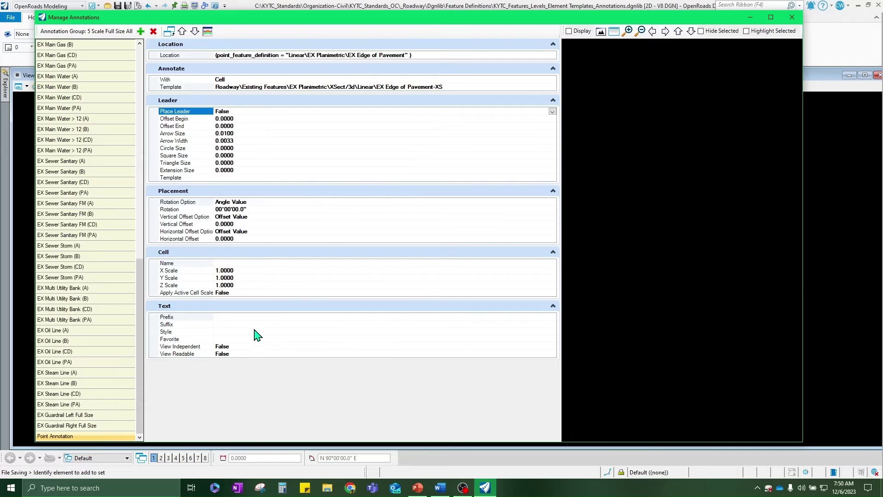
pyautogui.click(232, 263)
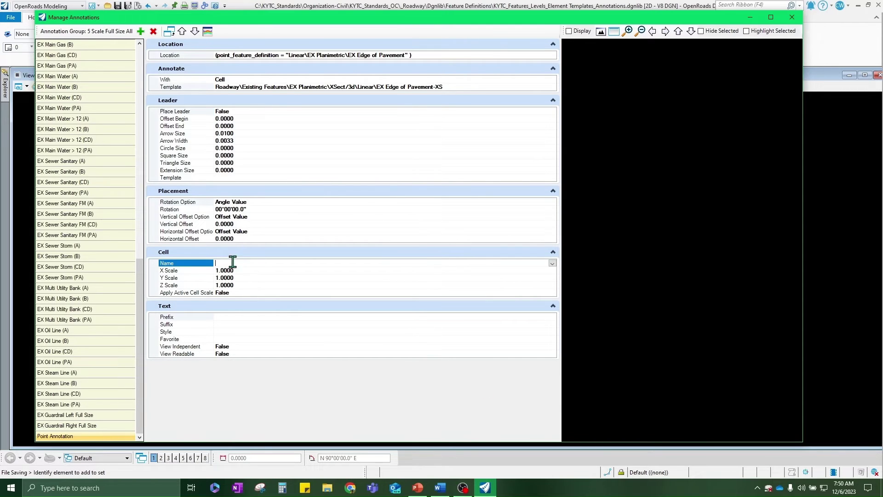
pyautogui.click(552, 263)
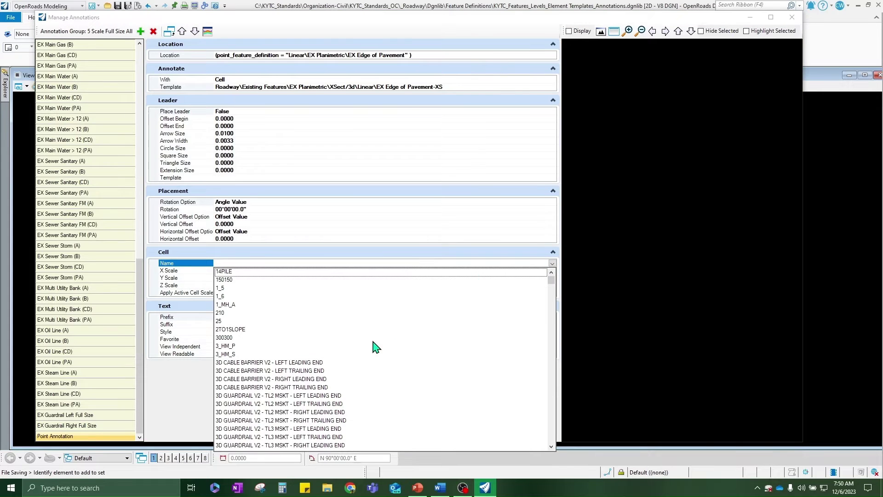
pyautogui.scroll(-15, 366, 350)
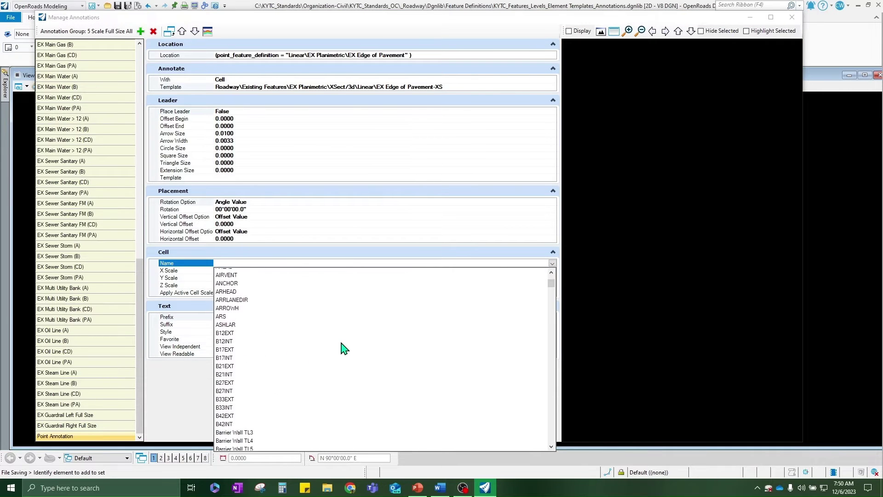
pyautogui.scroll(-7, 340, 345)
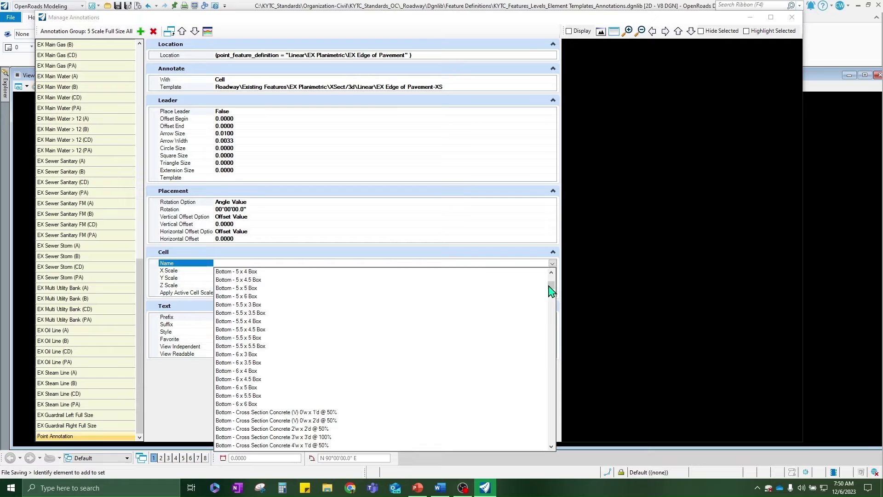
pyautogui.moveTo(552, 288); pyautogui.dragTo(552, 334)
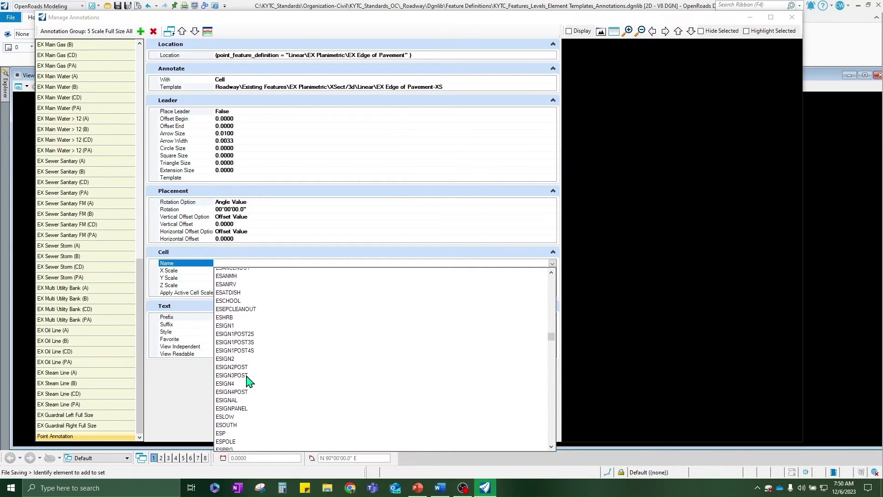
pyautogui.scroll(-15, 246, 381)
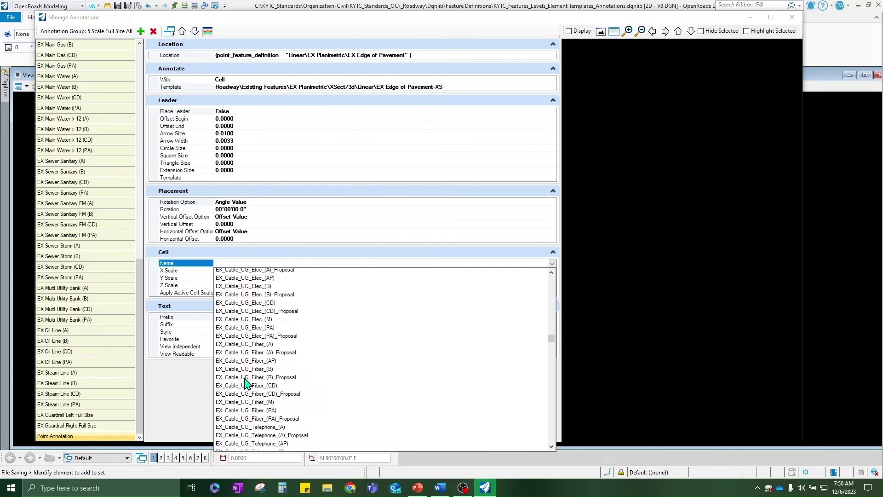
pyautogui.scroll(-10, 246, 382)
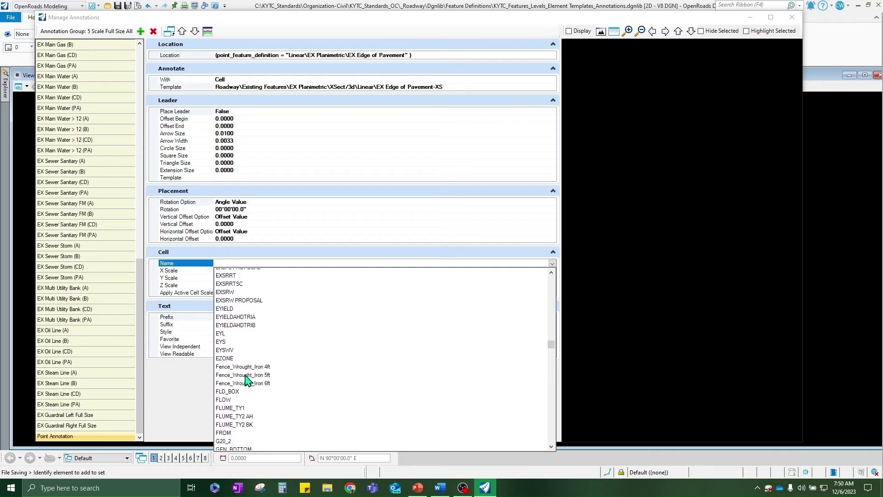
pyautogui.scroll(1, 280, 375)
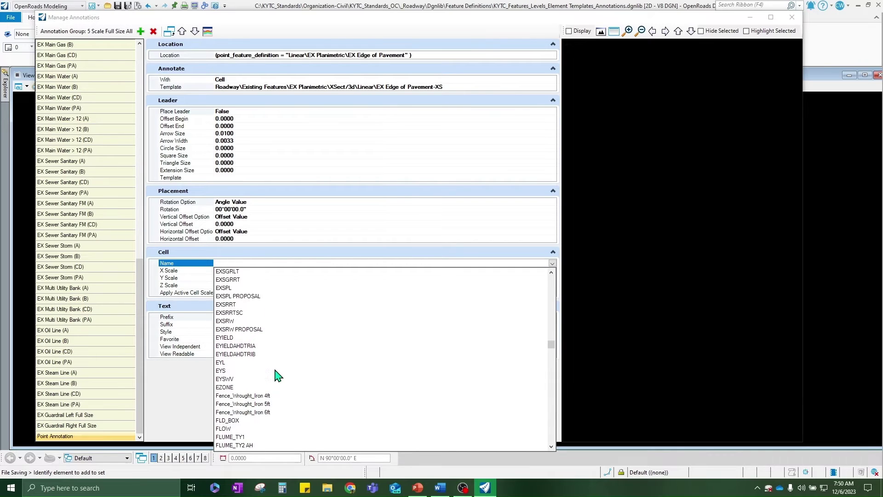
pyautogui.scroll(5, 277, 375)
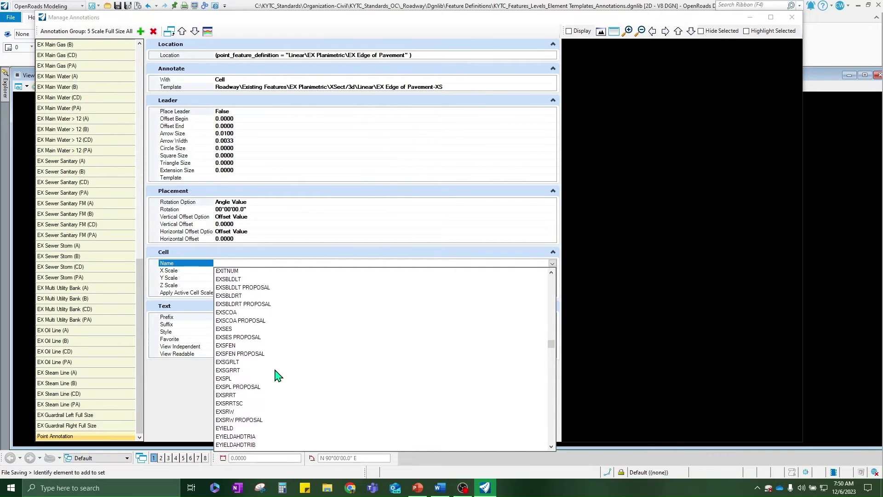
pyautogui.click(228, 288)
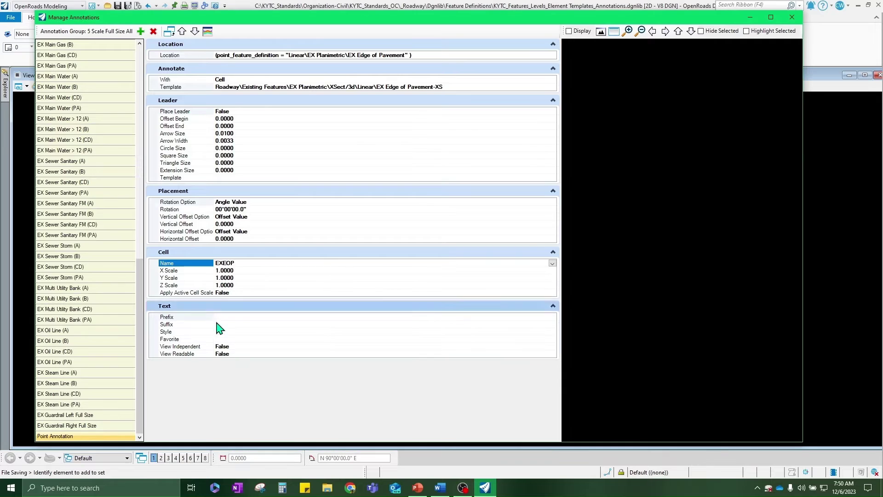
# Step: Commit the edits by selecting the EX Guardrail entries, then return to the Point Annotation
pyautogui.click(92, 415)
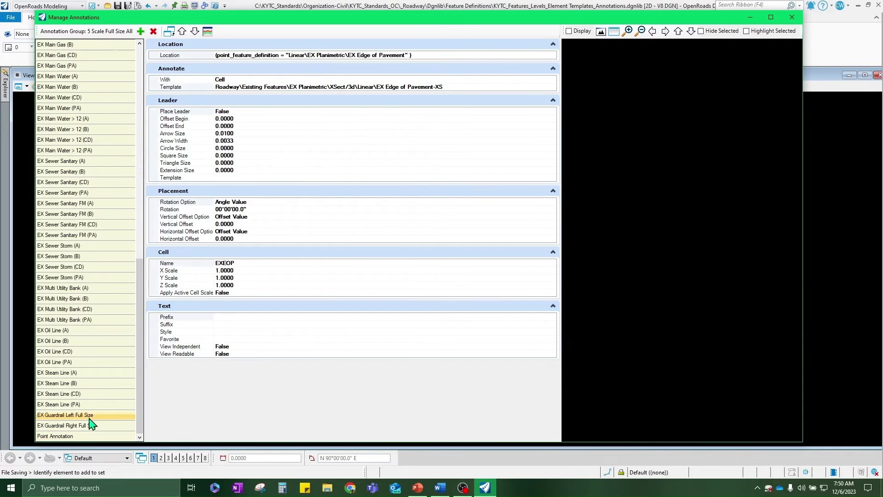
pyautogui.click(84, 425)
pyautogui.click(76, 435)
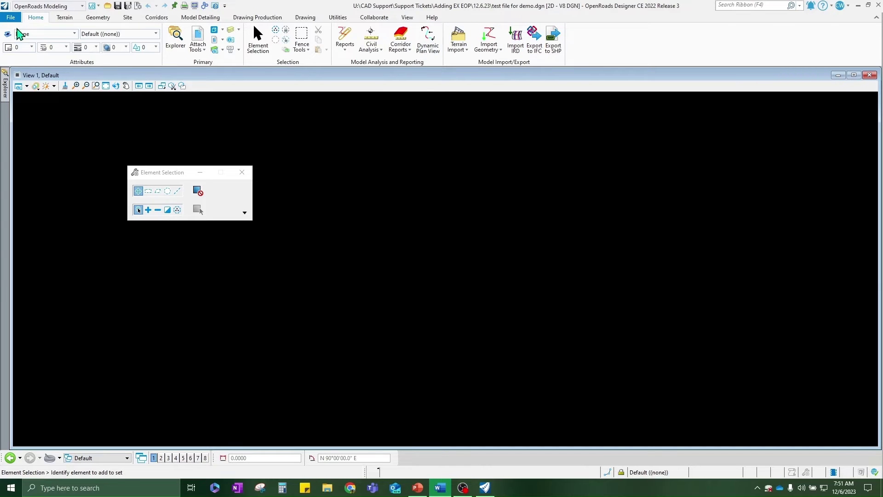
# Step: Attach Existing Terrain.dgn as a reference using its Default-3D model
pyautogui.click(198, 37)
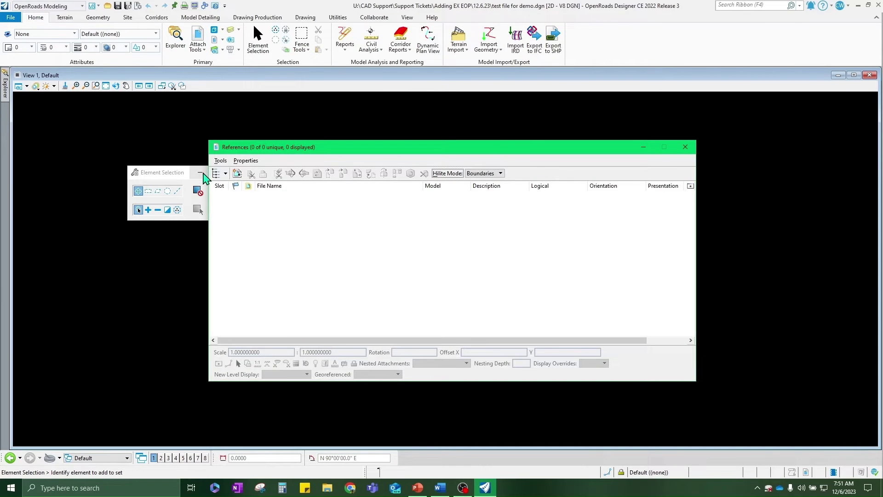
pyautogui.click(220, 160)
pyautogui.click(230, 171)
pyautogui.click(771, 171)
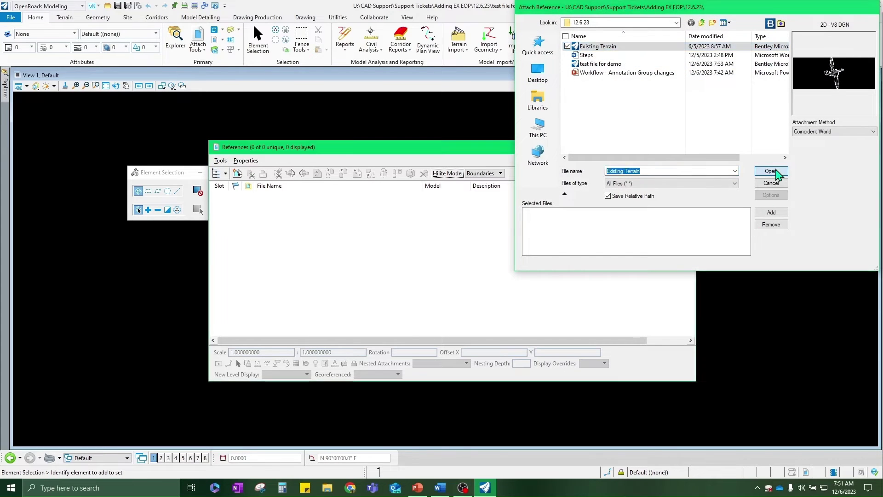
pyautogui.click(469, 197)
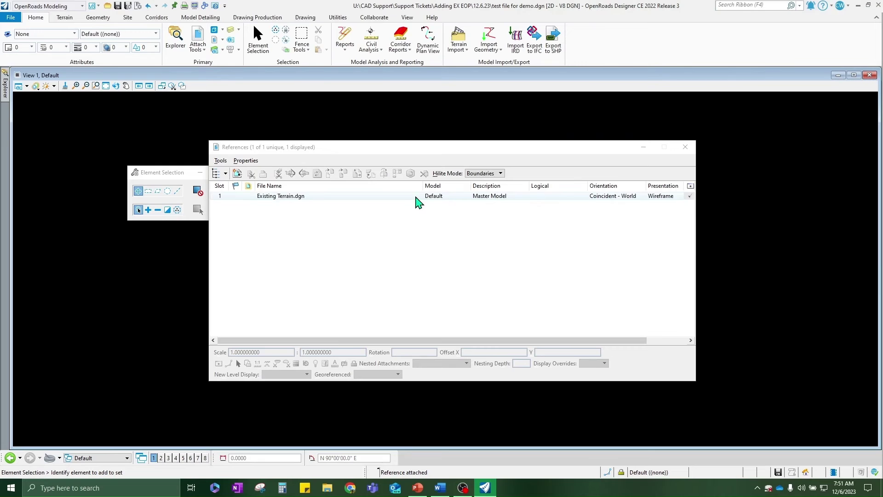
pyautogui.rightClick(408, 204)
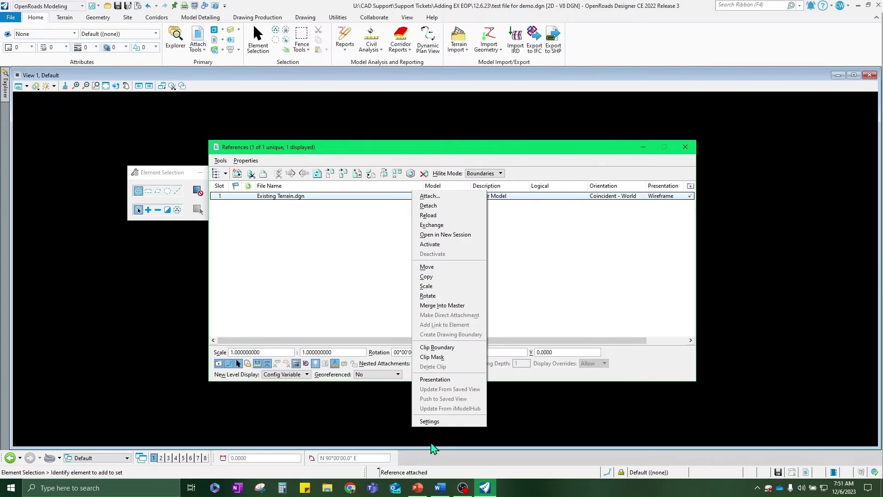
pyautogui.click(435, 420)
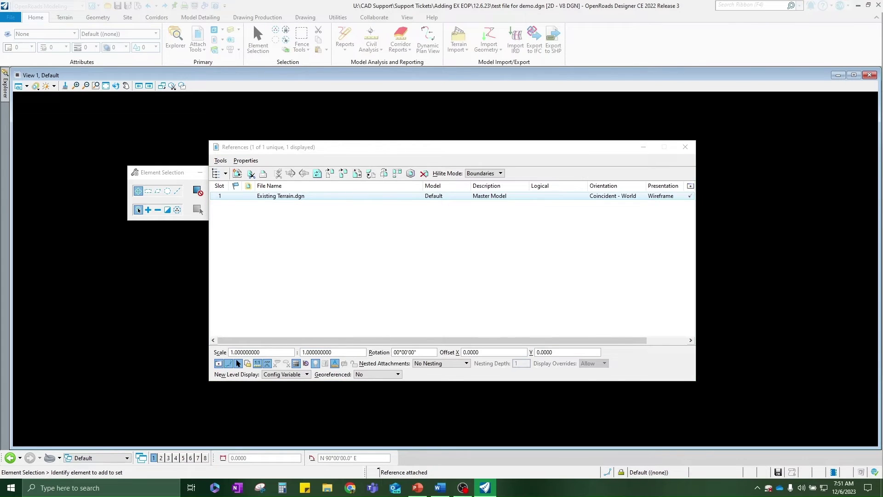
pyautogui.click(437, 194)
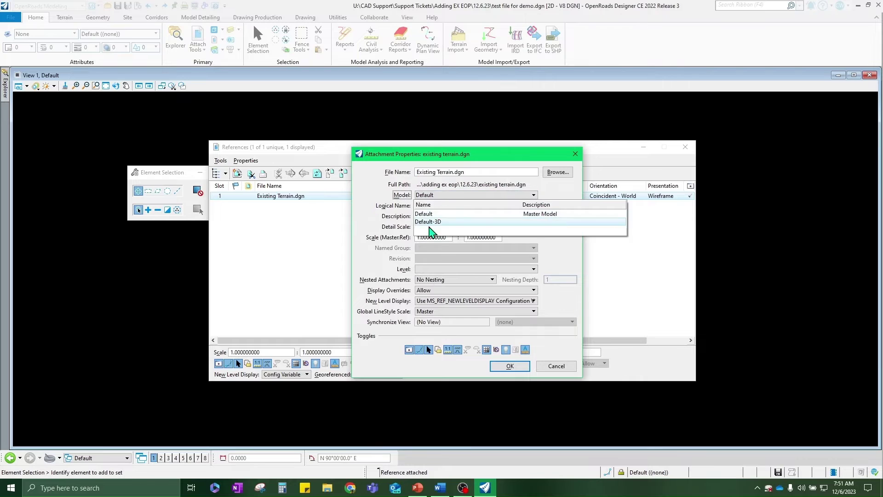
pyautogui.click(433, 223)
pyautogui.click(510, 367)
pyautogui.click(686, 147)
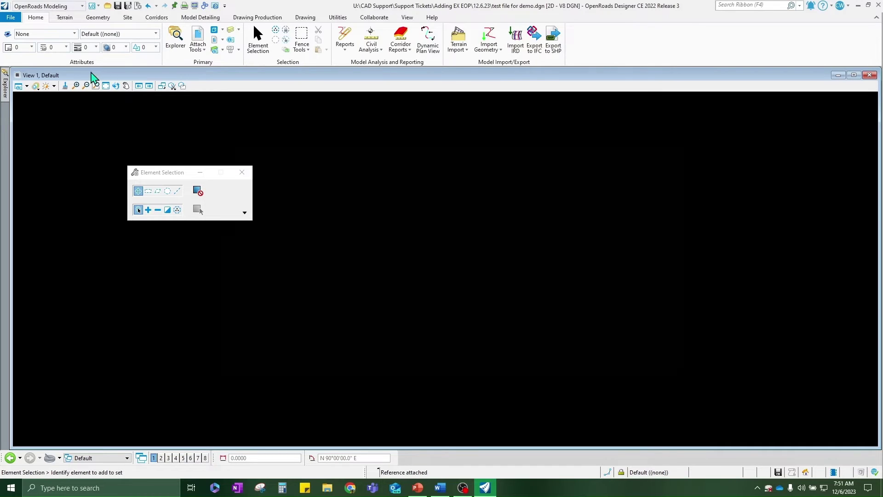
# Step: Fit the view and set Existing Surface as the active terrain model
pyautogui.click(106, 86)
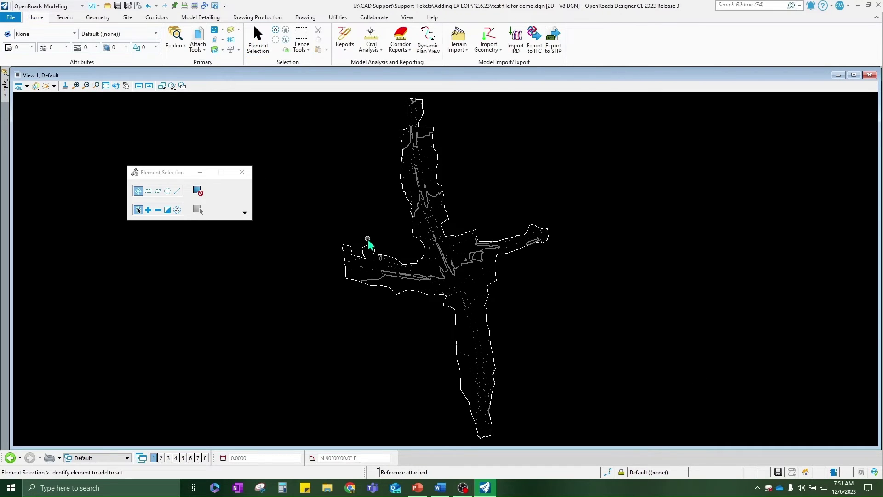
pyautogui.click(393, 261)
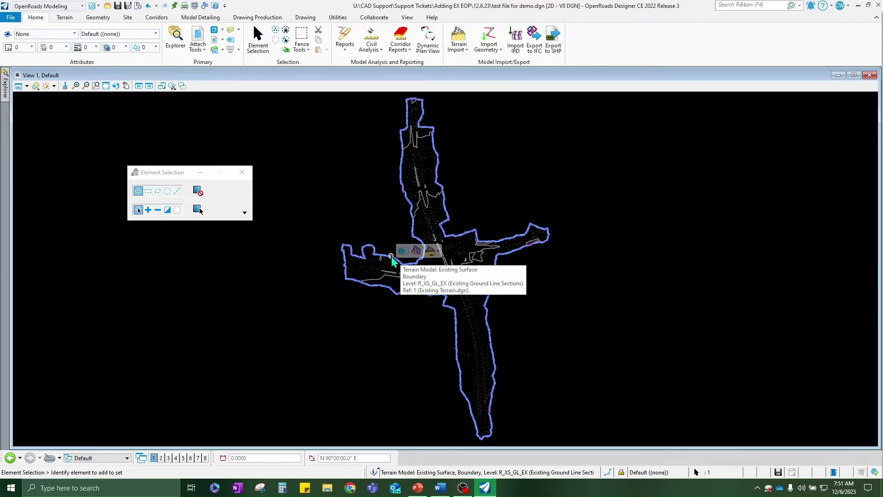
pyautogui.click(416, 251)
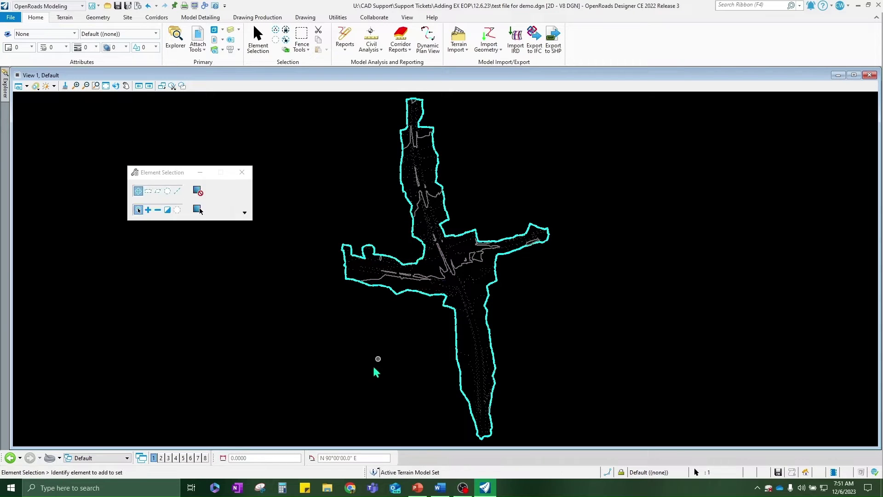
pyautogui.click(422, 410)
pyautogui.moveTo(422, 410)
pyautogui.mouseDown(button='middle')
pyautogui.moveTo(347, 375)
pyautogui.moveTo(365, 378)
pyautogui.mouseUp(button='middle')
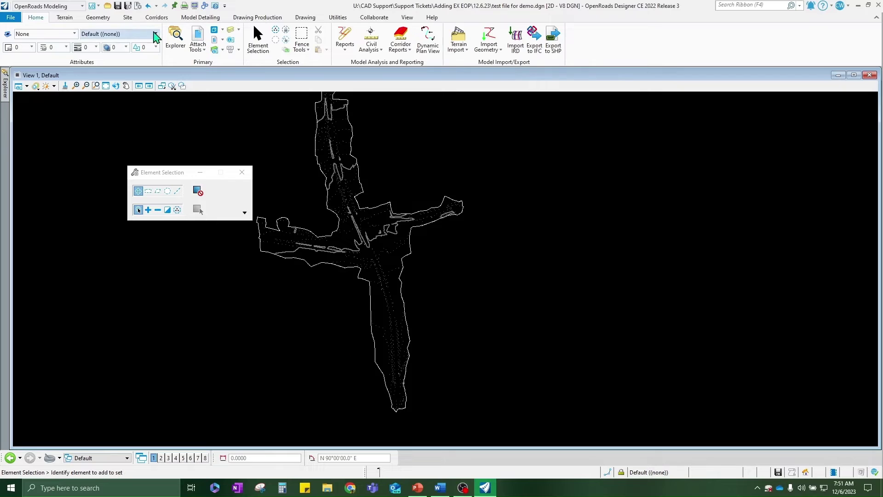
# Step: Draw a straight EX Centerline line from low on the road to further up it
pyautogui.click(95, 18)
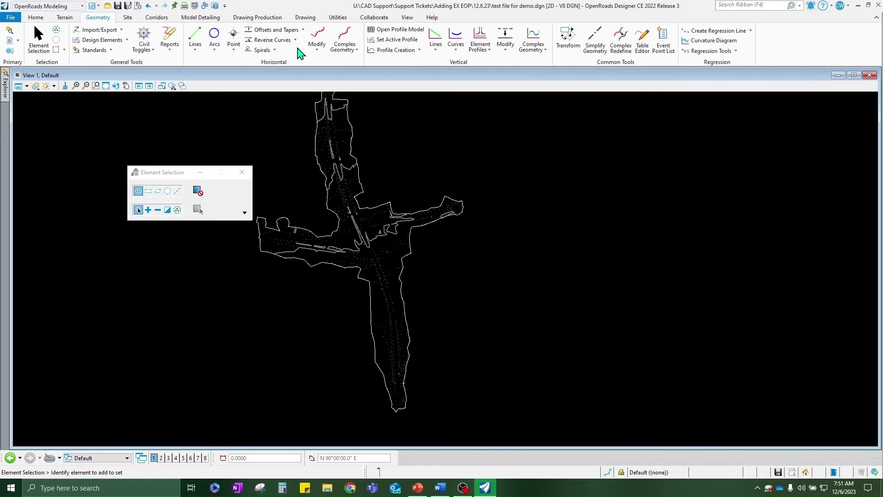
pyautogui.click(198, 37)
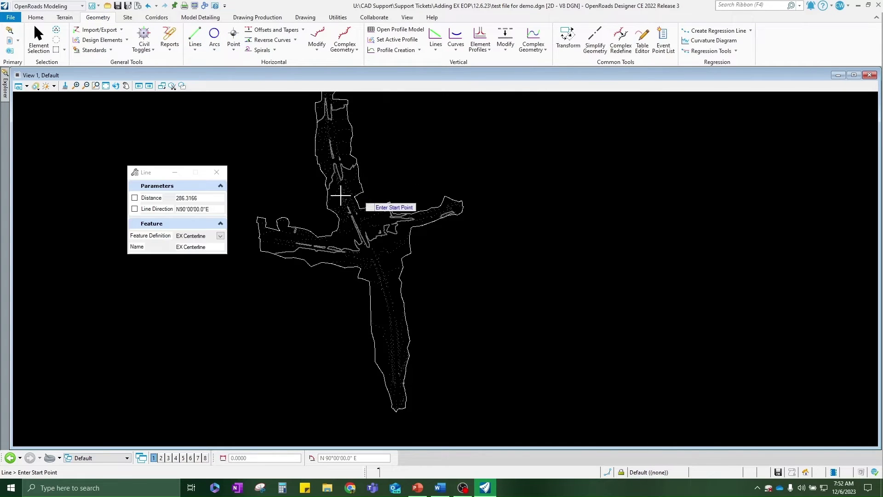
pyautogui.scroll(5, 407, 360)
pyautogui.scroll(2, 372, 347)
pyautogui.click(346, 354)
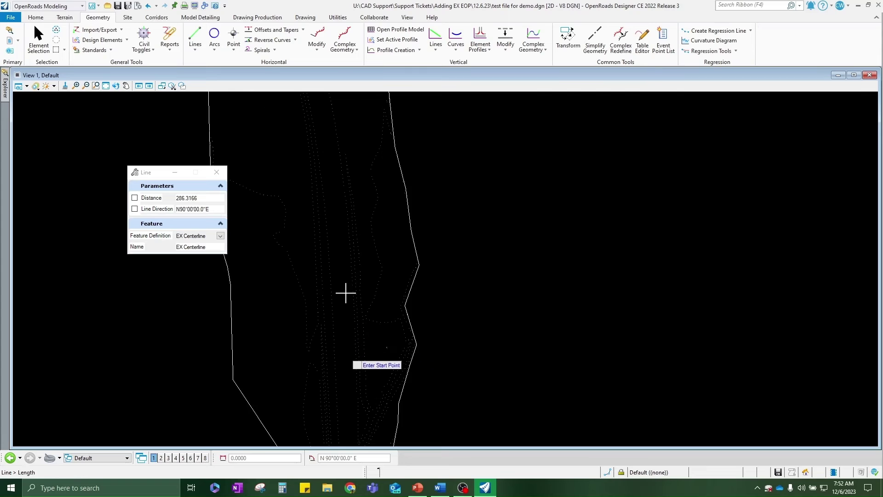
pyautogui.click(321, 120)
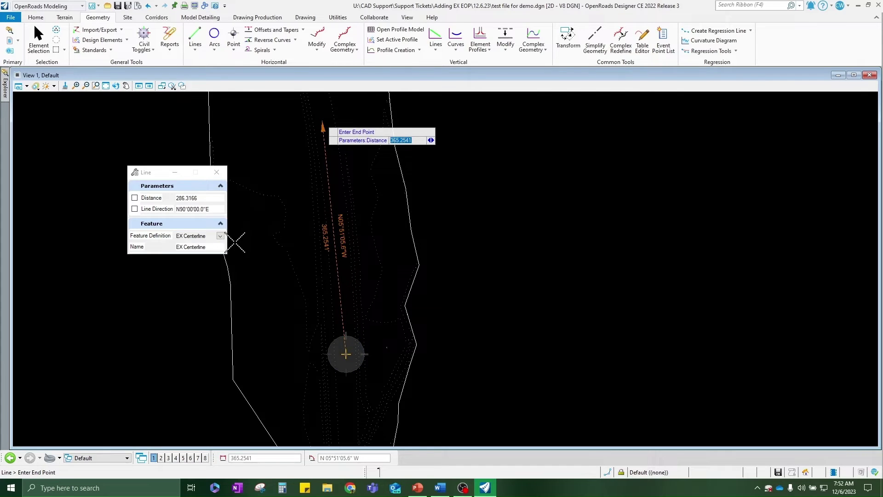
# Step: Switch the feature definition to EX Edge of Pavement and place a new line's start point
pyautogui.click(221, 235)
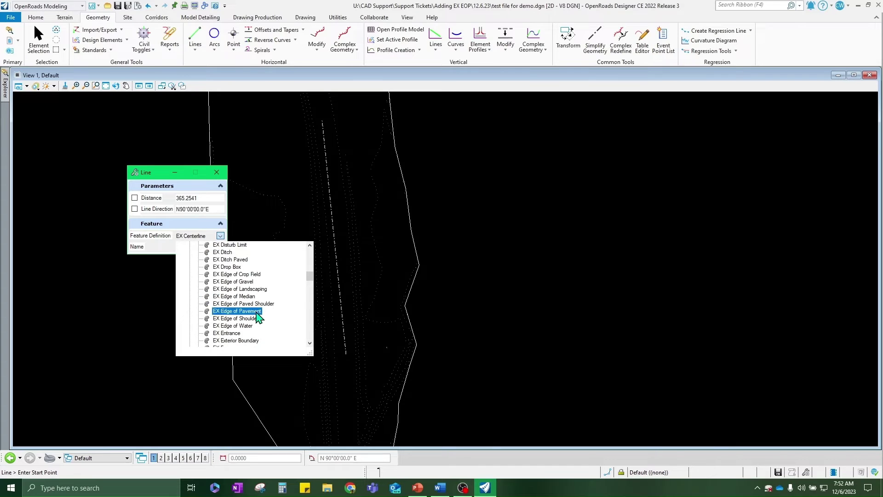
pyautogui.click(237, 333)
pyautogui.scroll(3, 348, 312)
pyautogui.click(349, 326)
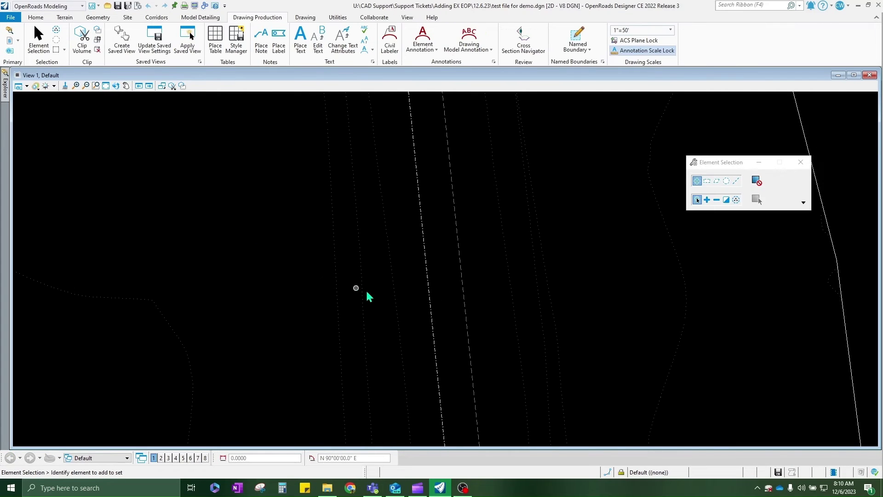
# Step: Open the EX Centerline profile in View 2 and set that profile as active
pyautogui.click(427, 294)
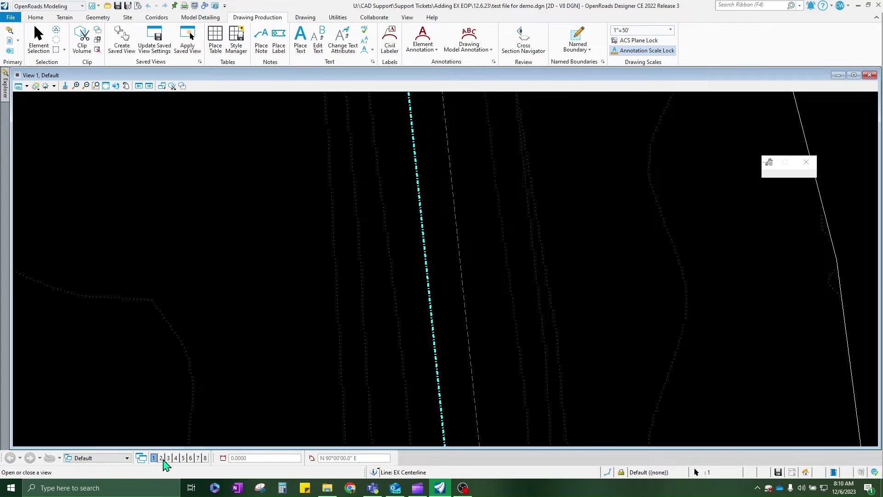
pyautogui.click(162, 458)
pyautogui.click(575, 207)
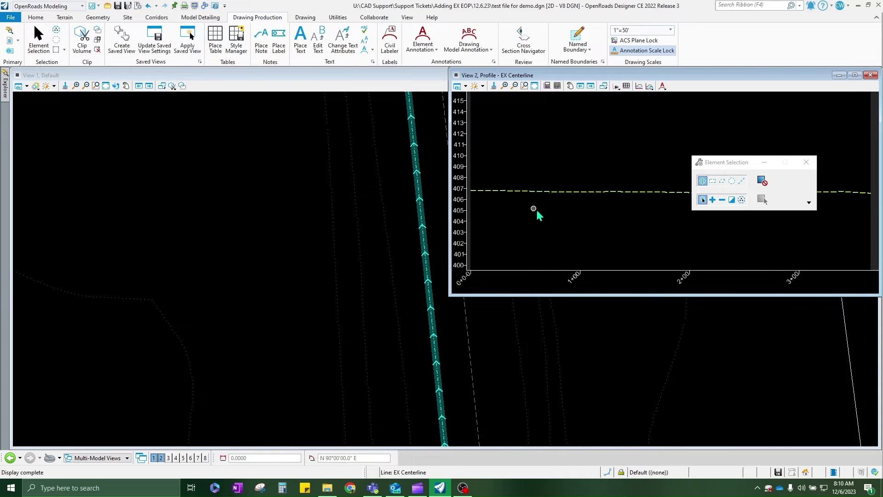
pyautogui.click(560, 193)
pyautogui.click(583, 191)
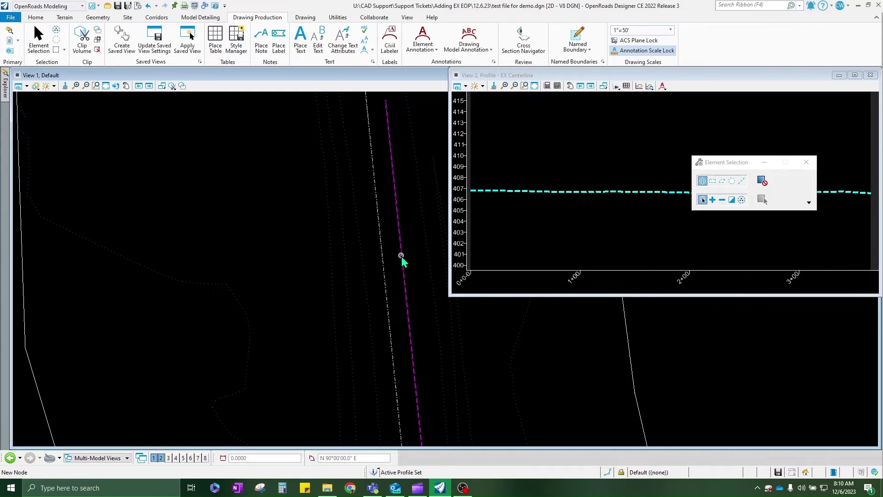
# Step: Open the EX Edge of Pavement profile in View 3 and select its profile line
pyautogui.click(400, 257)
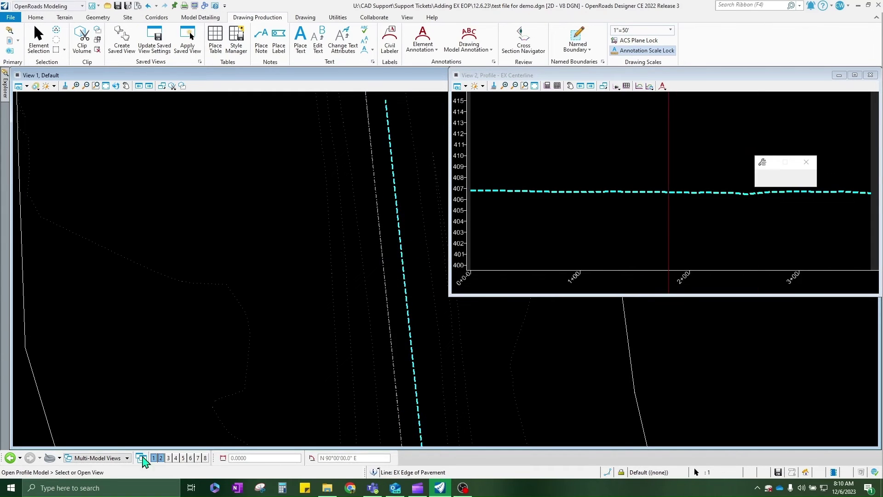
pyautogui.click(169, 458)
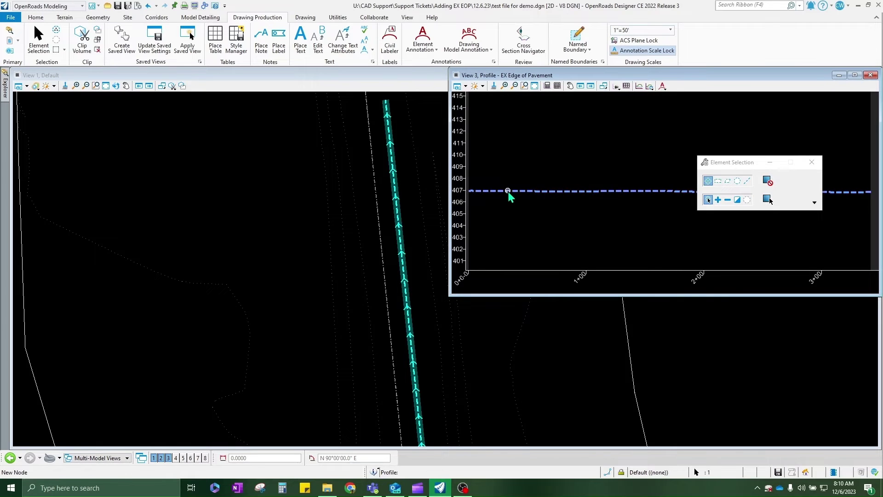
pyautogui.click(531, 190)
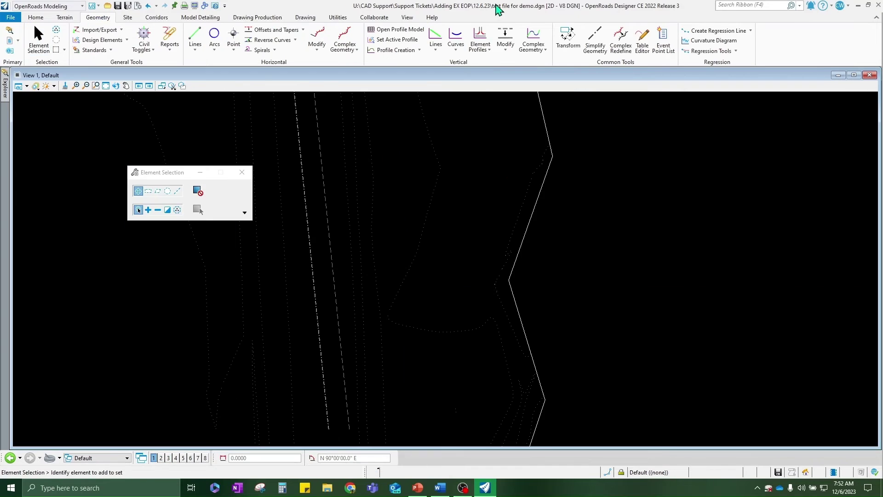
# Step: Start placing a Civil Cross Section 2 Points named boundary from Drawing Production
pyautogui.click(270, 19)
pyautogui.click(581, 49)
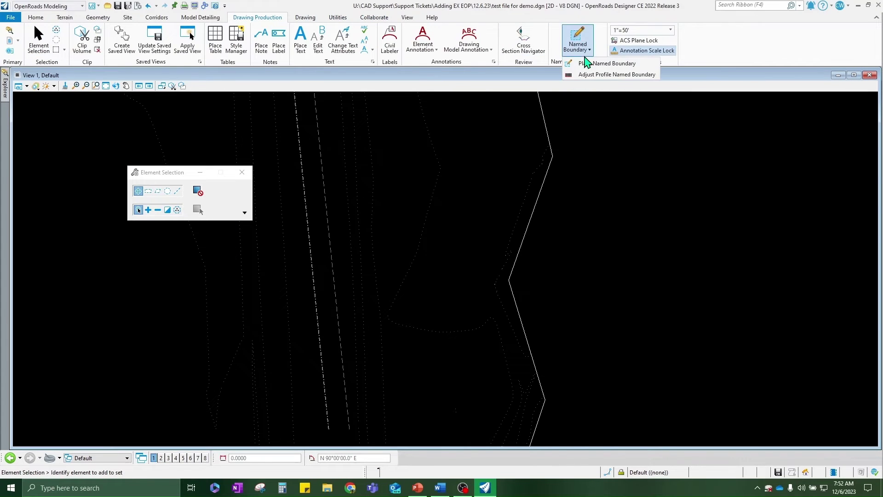
pyautogui.click(584, 62)
pyautogui.moveTo(240, 173); pyautogui.dragTo(803, 163)
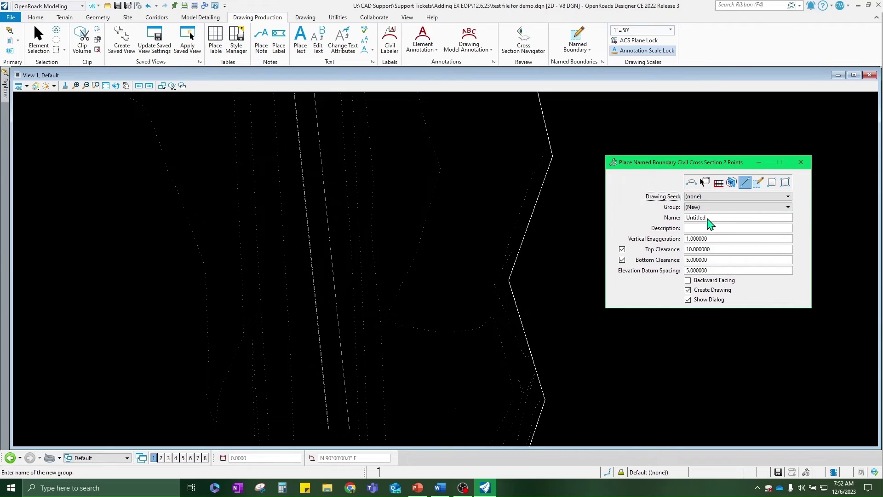
# Step: Name the boundary, describe it as TEST, and place it across EX Centerline with two points
pyautogui.click(695, 218)
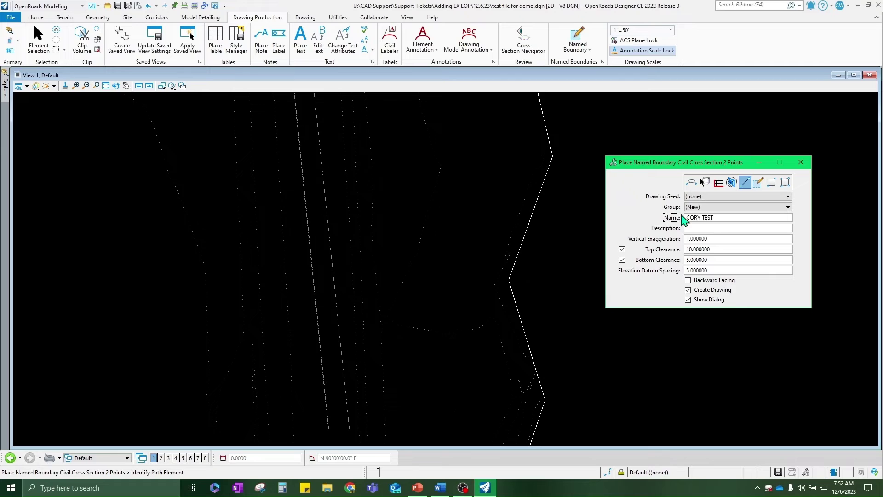
pyautogui.write('CORY TEST')
pyautogui.click(714, 228)
pyautogui.write('TEST')
pyautogui.click(316, 334)
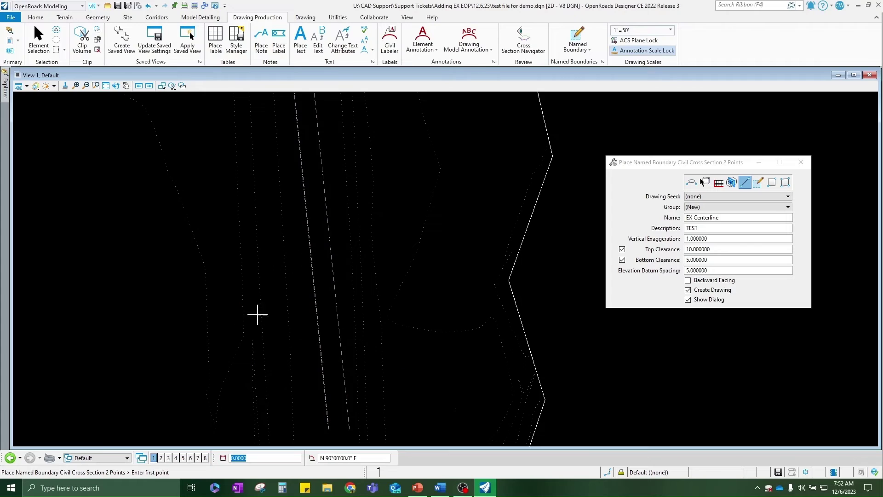
pyautogui.click(163, 310)
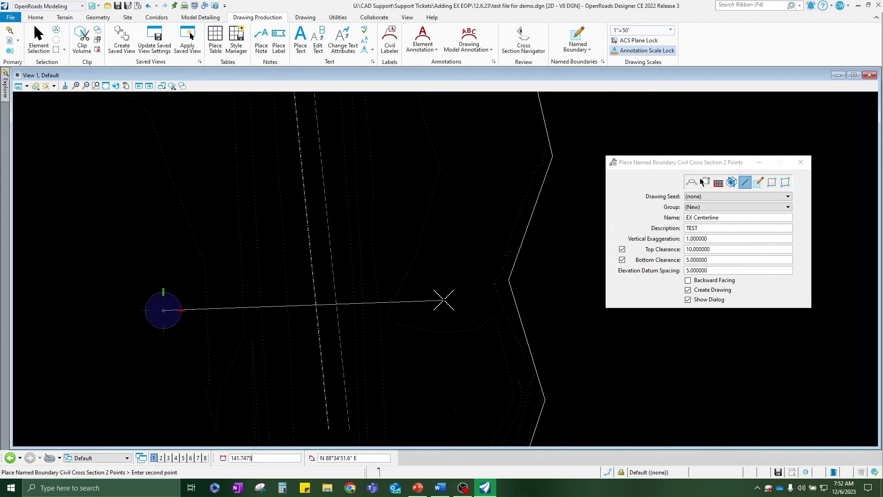
pyautogui.click(469, 300)
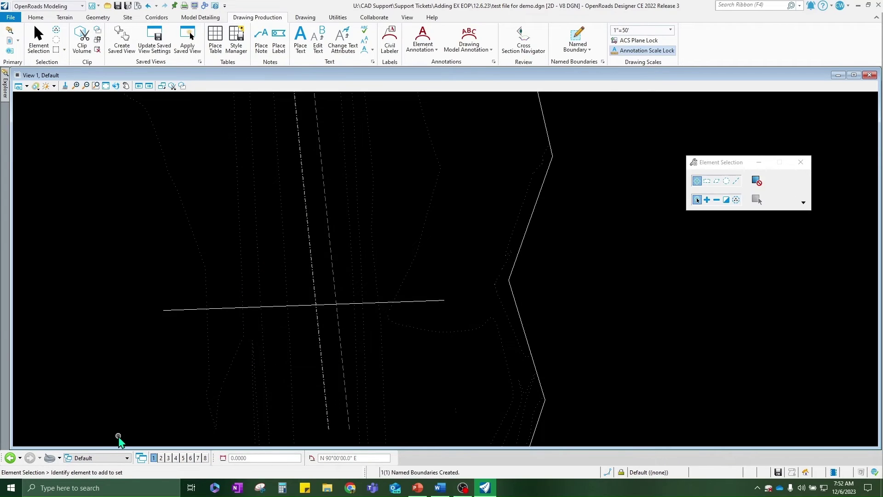
# Step: Switch to the Default-3D Views model and fit the whole drawing in view
pyautogui.click(84, 457)
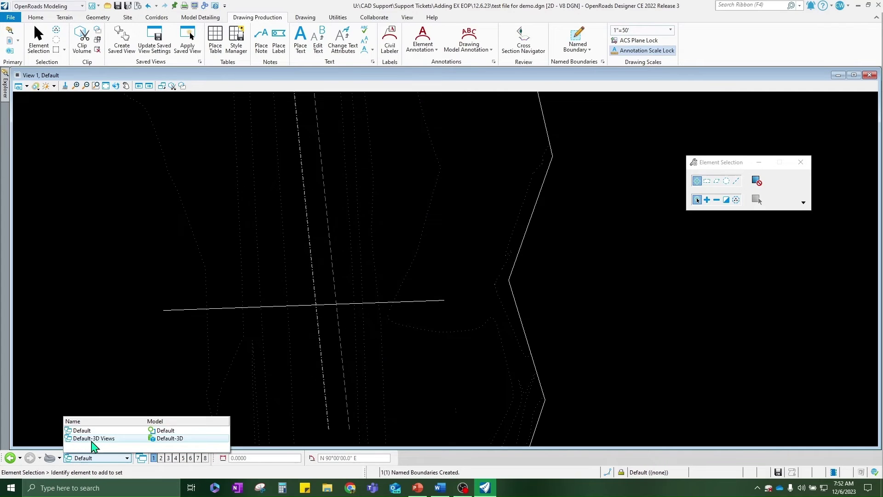
pyautogui.click(95, 438)
pyautogui.click(106, 85)
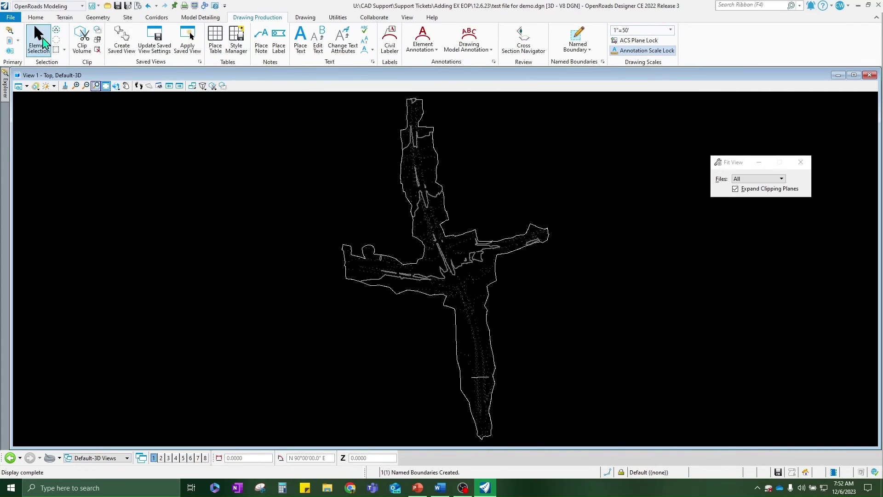
pyautogui.click(43, 40)
pyautogui.scroll(8, 506, 414)
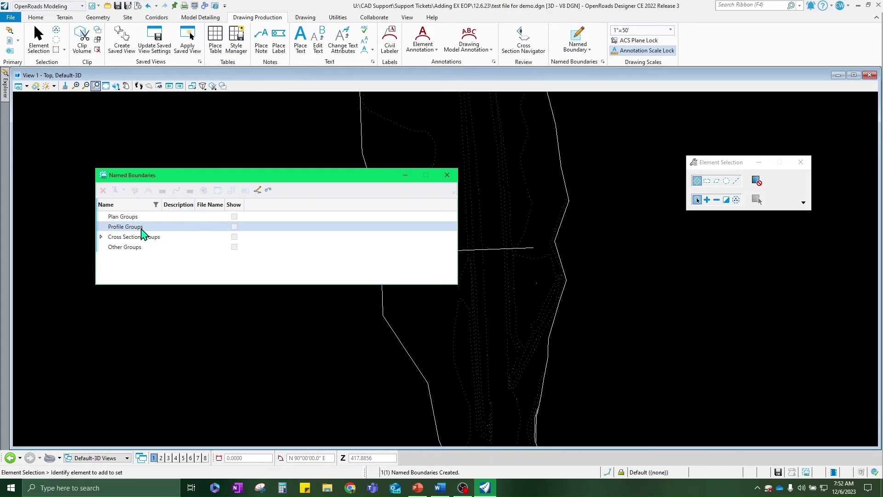
# Step: Create the drawing for boundary 0+63.44 under Cross Section Groups > EX Centerline
pyautogui.click(101, 237)
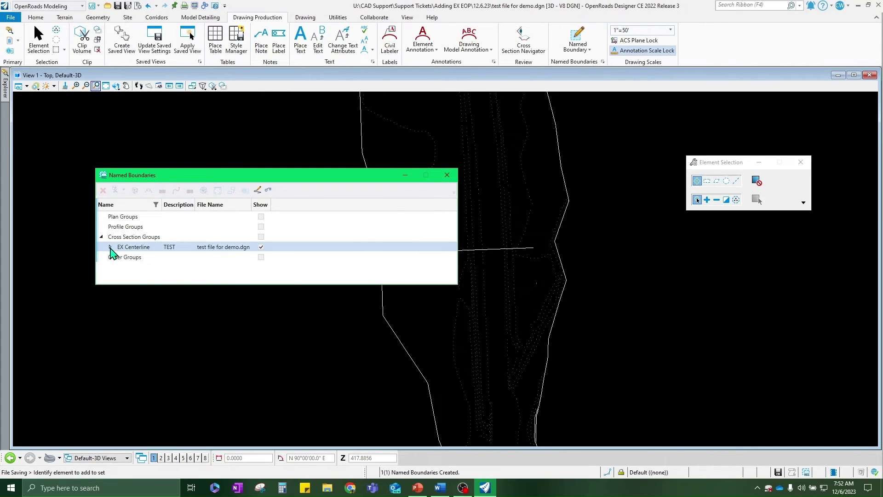
pyautogui.click(110, 247)
pyautogui.rightClick(135, 257)
pyautogui.click(162, 288)
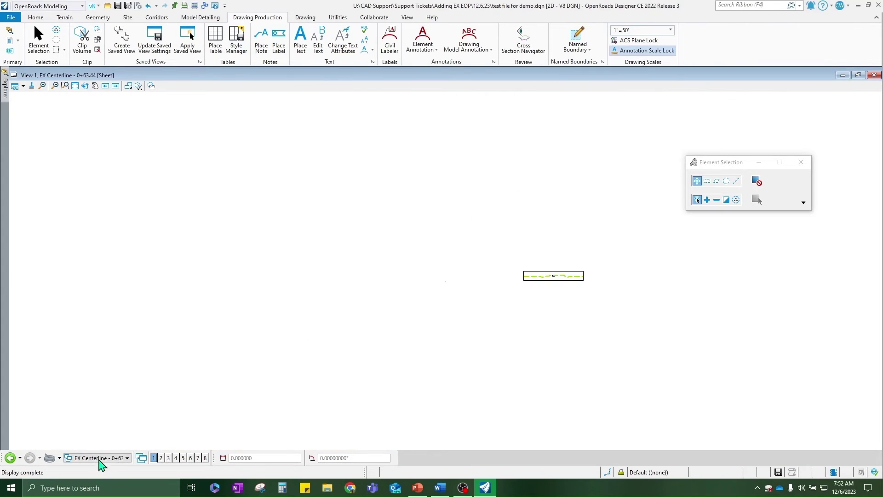
# Step: Switch from the sheet to the drawing model and start Drawing Model Annotation
pyautogui.click(99, 459)
pyautogui.click(105, 442)
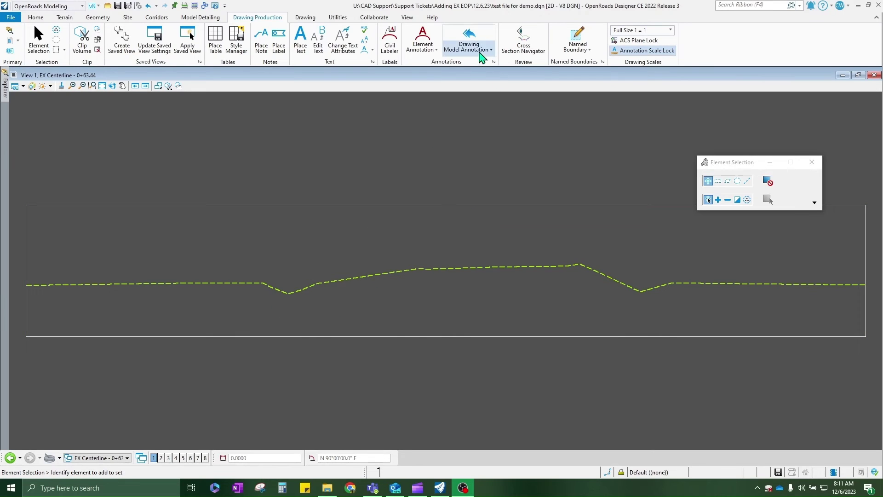
pyautogui.click(469, 48)
pyautogui.click(481, 70)
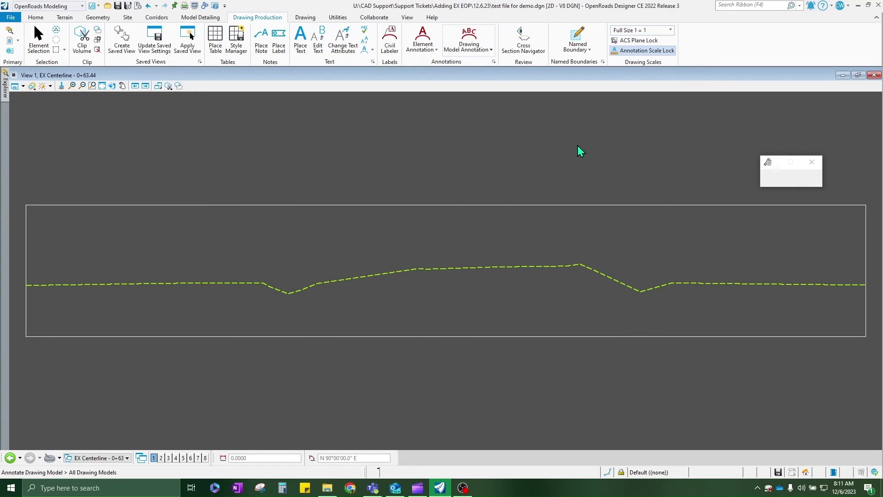
# Step: Choose the 5 Scale Full Size annotation group under Drawing Cross Section Annotation Groups
pyautogui.click(817, 201)
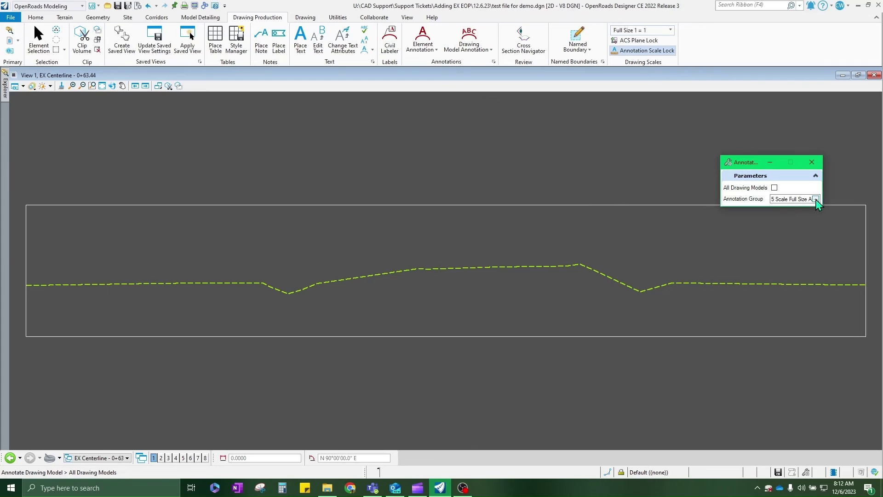
pyautogui.click(695, 231)
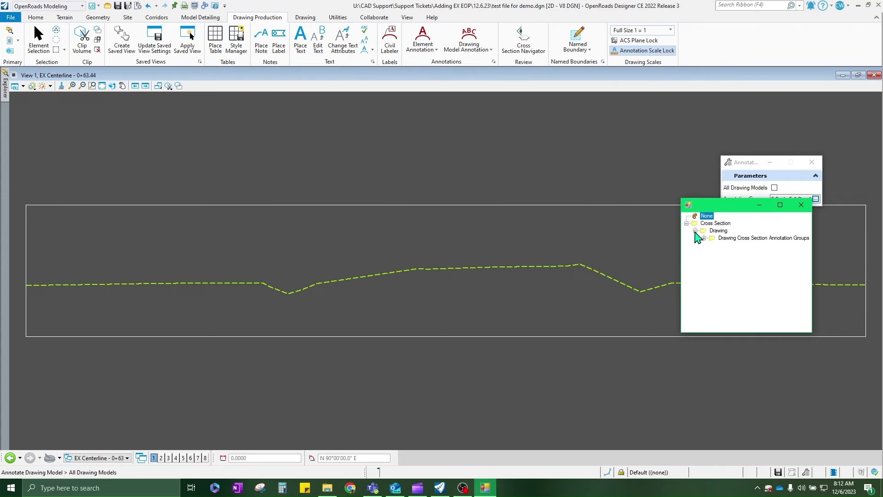
pyautogui.click(704, 238)
pyautogui.click(712, 245)
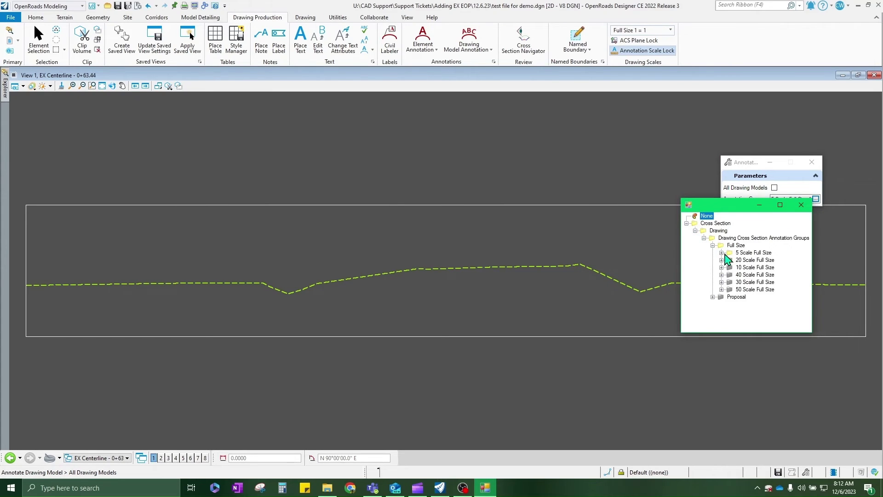
pyautogui.click(721, 253)
pyautogui.doubleClick(768, 260)
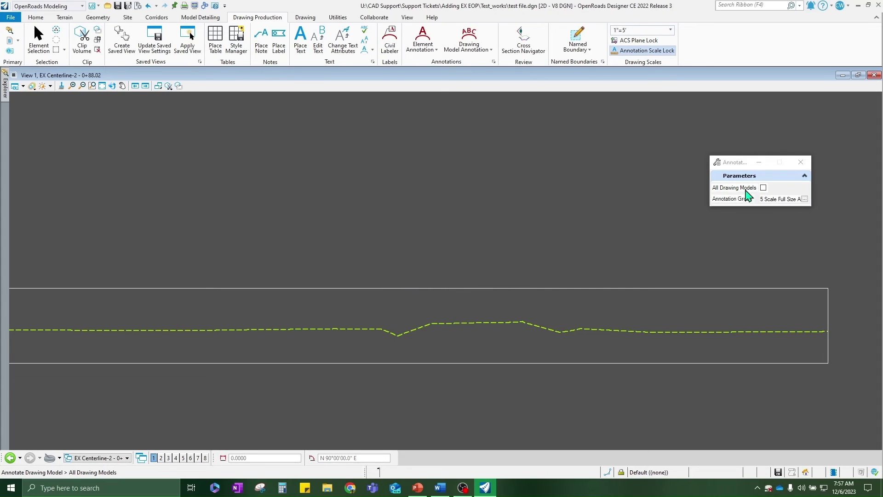
# Step: Accept the annotation to label the drawing and zoom in on the EX. EOP label
pyautogui.click(727, 196)
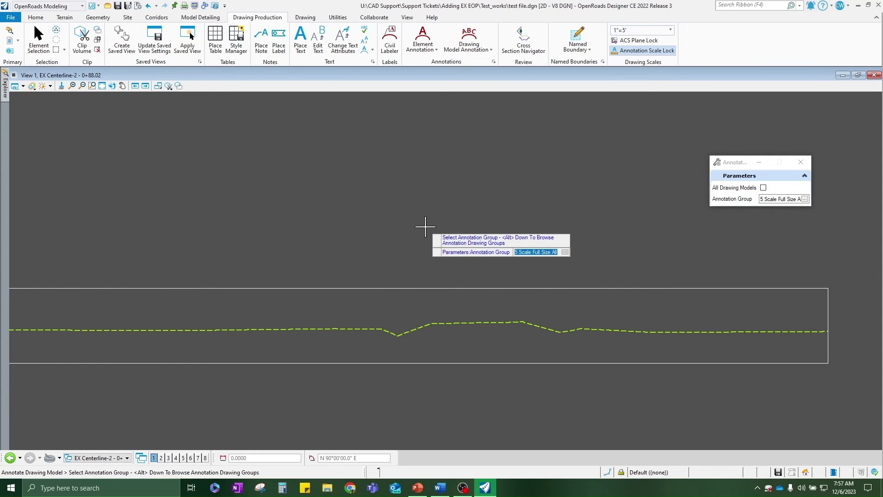
pyautogui.click(425, 227)
pyautogui.scroll(5, 232, 342)
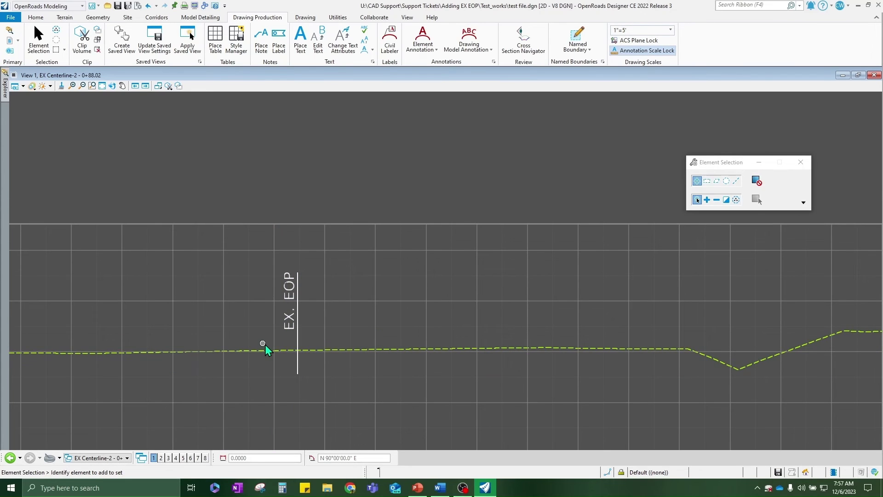
pyautogui.scroll(4, 265, 344)
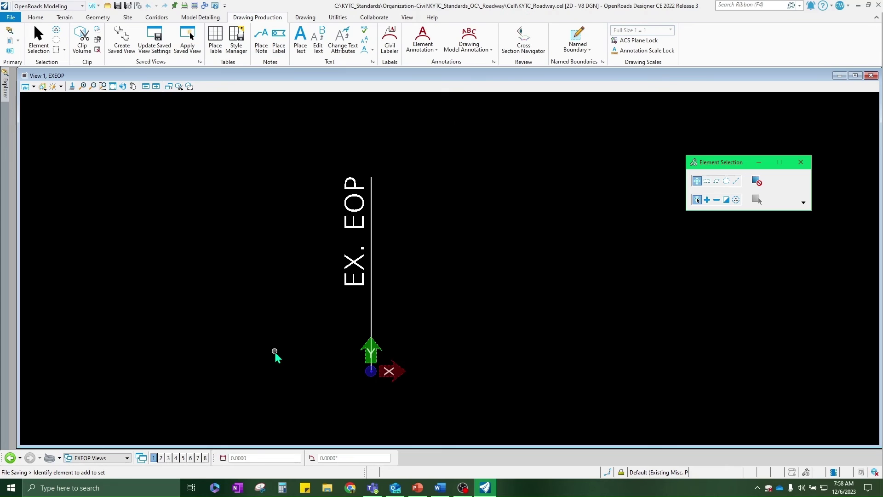
# Step: Switch to the PXSRW Views model in the library's model list
pyautogui.click(118, 457)
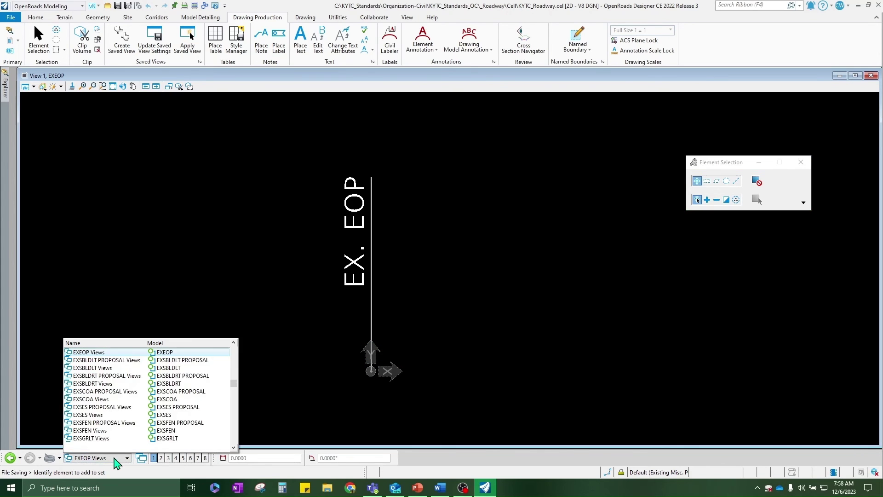
pyautogui.scroll(-3, 113, 443)
pyautogui.scroll(-10, 113, 442)
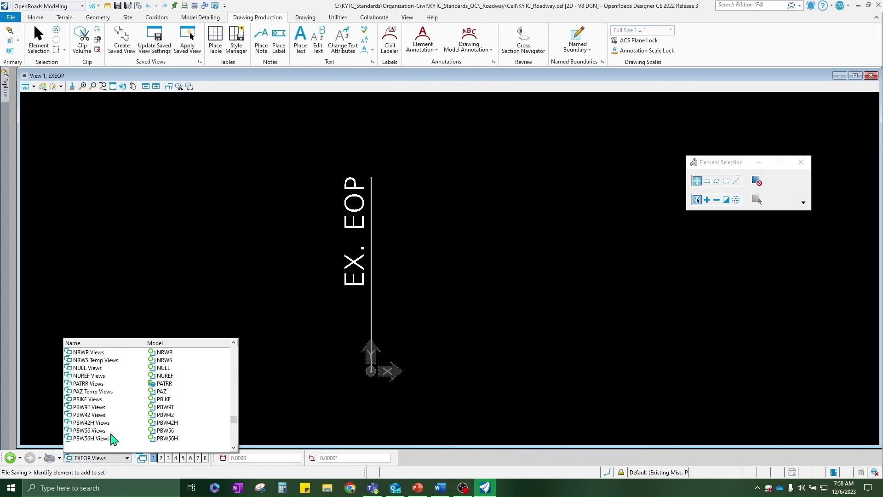
pyautogui.scroll(2, 113, 440)
pyautogui.scroll(-6, 113, 441)
pyautogui.scroll(-1, 113, 441)
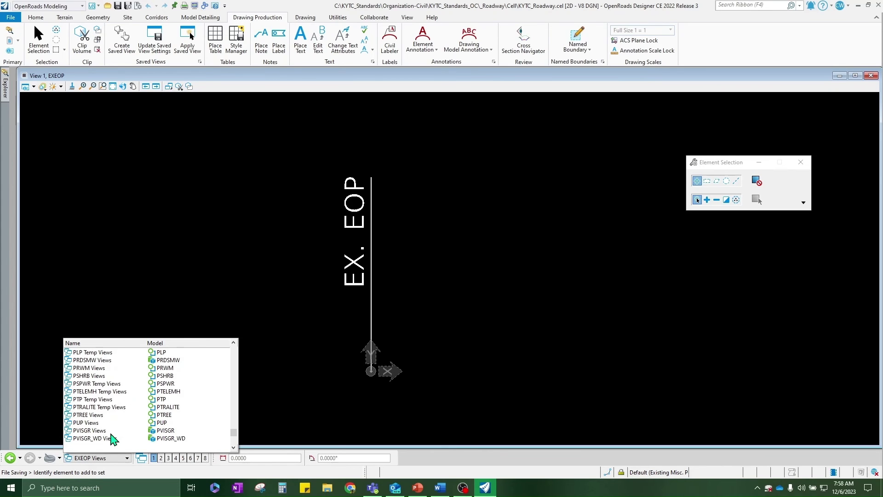
pyautogui.scroll(-4, 113, 441)
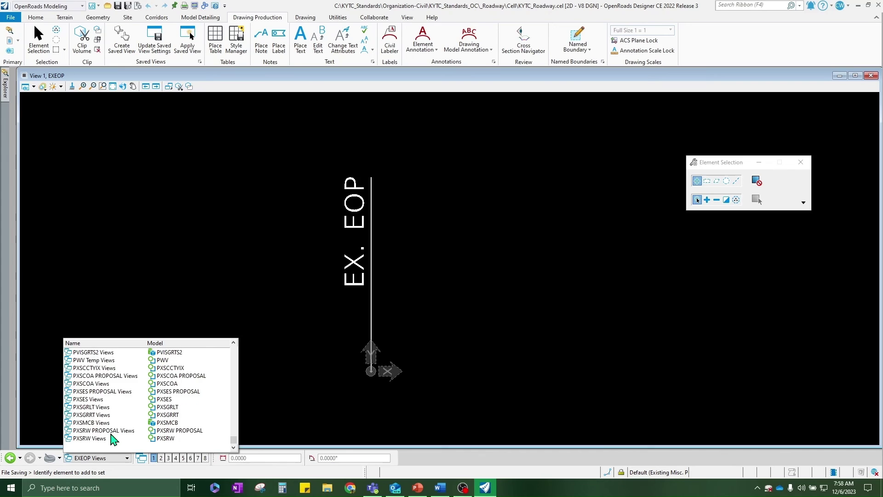
pyautogui.click(92, 438)
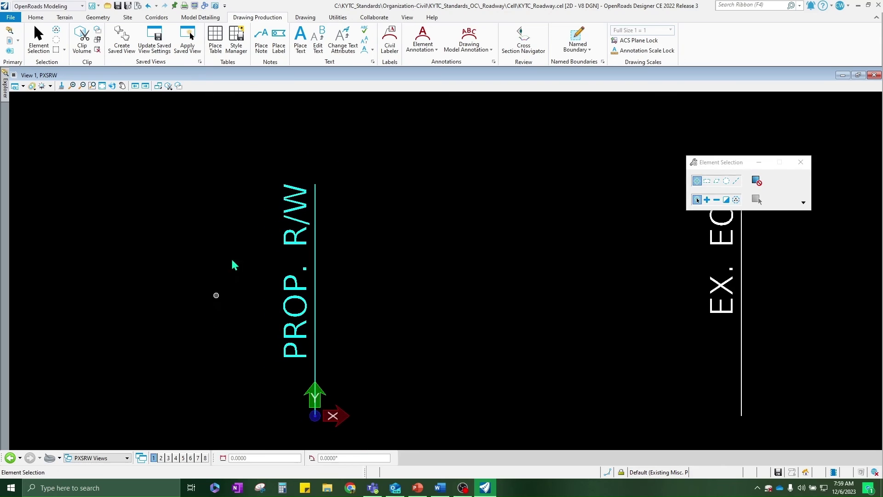
# Step: Select the PROP. R/W label and line, then pan to centre the EX. EOP label
pyautogui.click(322, 241)
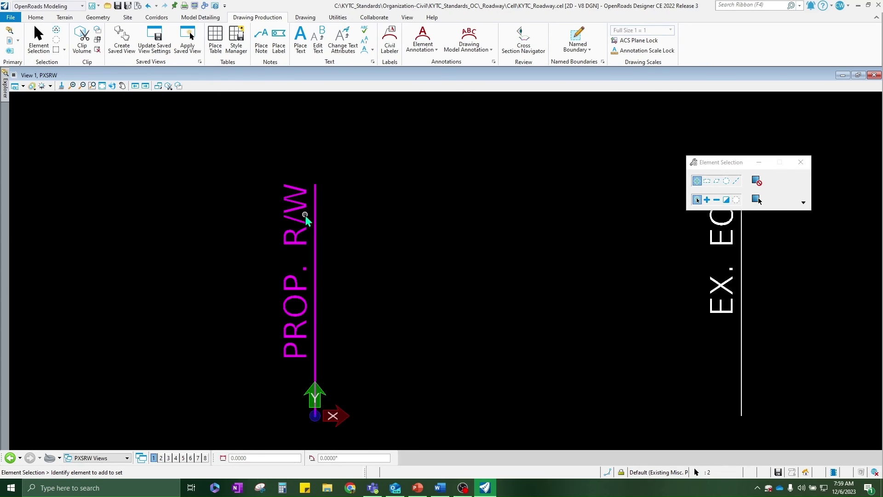
pyautogui.moveTo(746, 363); pyautogui.dragTo(572, 350, button='middle')
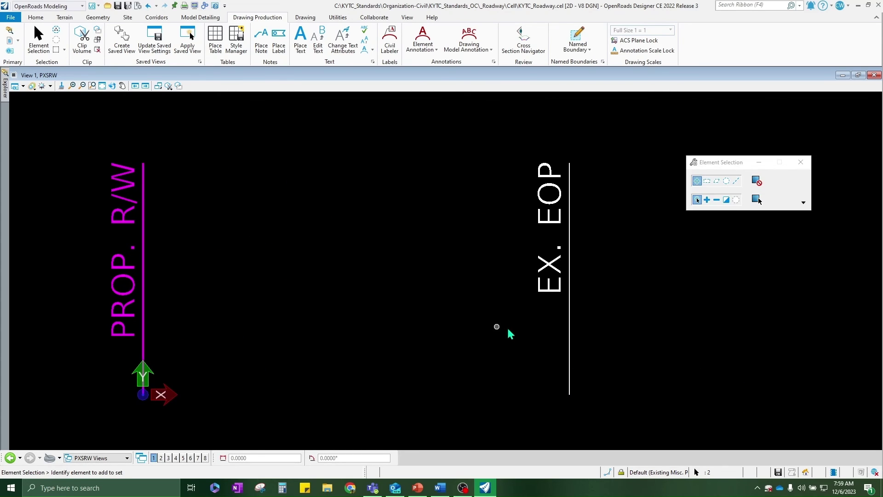
pyautogui.moveTo(510, 334); pyautogui.dragTo(349, 314, button='middle')
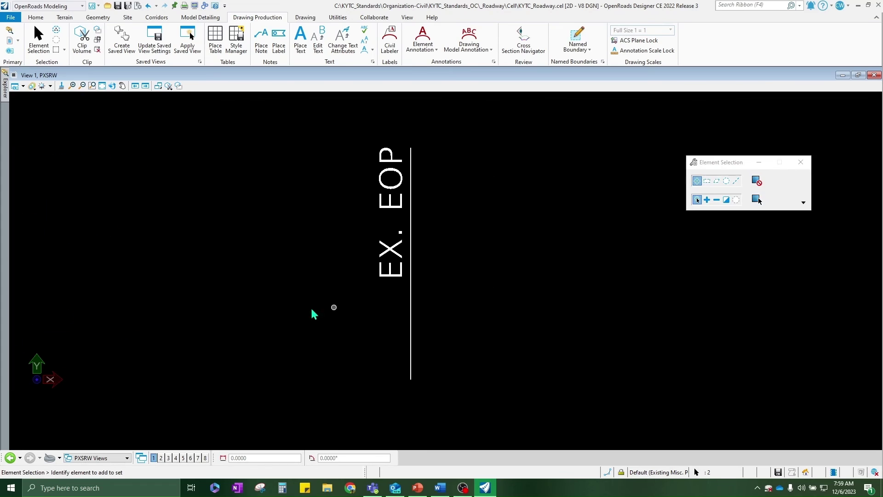
# Step: Search the ribbon for CELL and start Define Cell Origin
pyautogui.click(752, 8)
pyautogui.write('CELL')
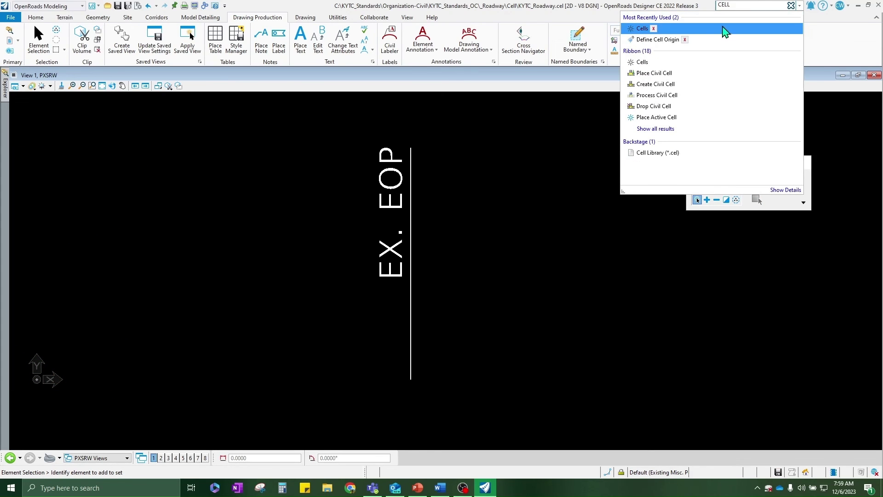
pyautogui.click(671, 41)
# Step: Set the origin at the EX. EOP line's bottom, fence the text and line, and open the Cell Library
pyautogui.click(411, 379)
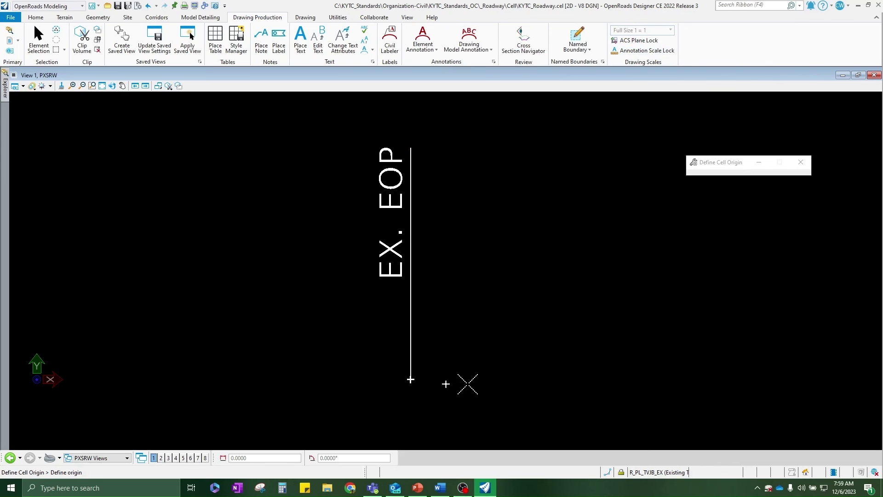
pyautogui.moveTo(302, 127); pyautogui.dragTo(514, 416)
pyautogui.click(729, 5)
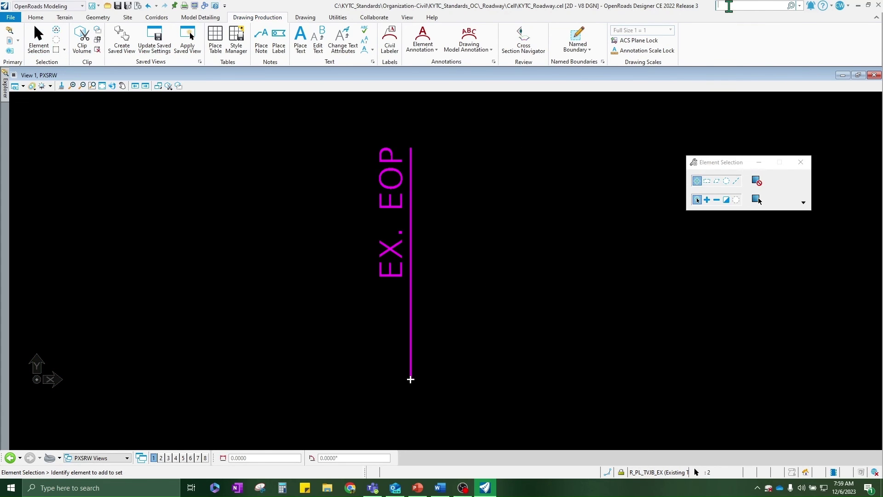
pyautogui.write('CELL')
pyautogui.press('Return')
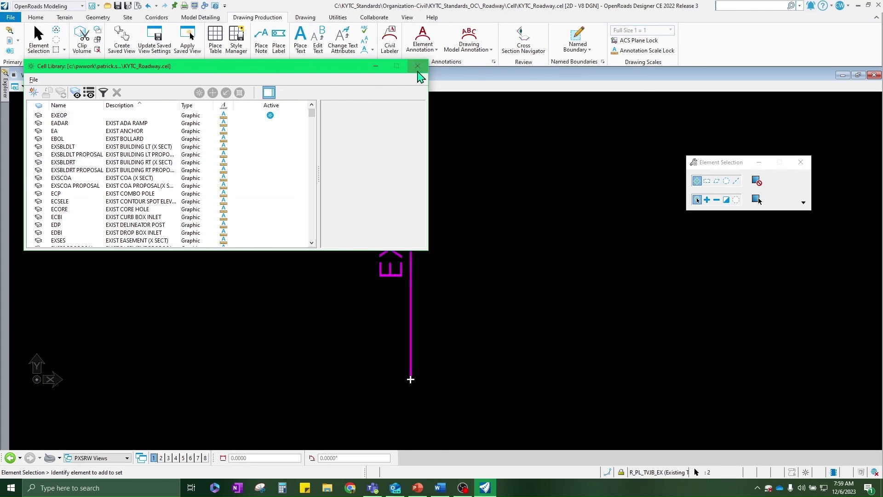
pyautogui.moveTo(173, 249); pyautogui.dragTo(178, 406)
pyautogui.scroll(-11, 166, 299)
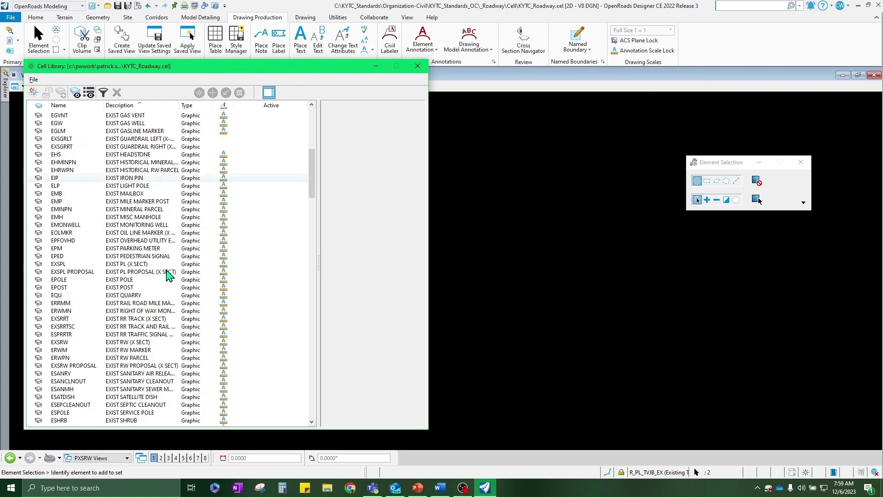
# Step: Close the Cell Library dialog
pyautogui.click(418, 66)
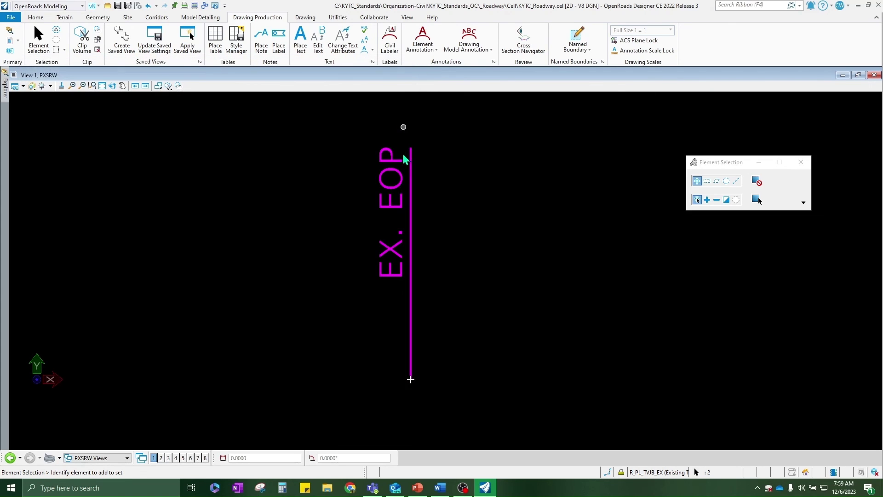